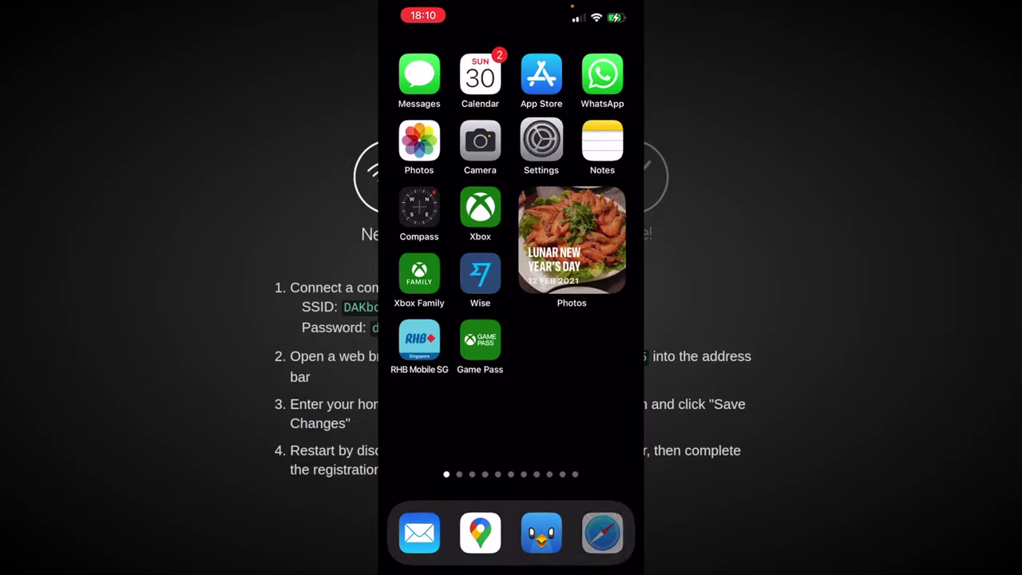
- Go to the address 10.0.0.5 in Safari
left_click(511, 504)
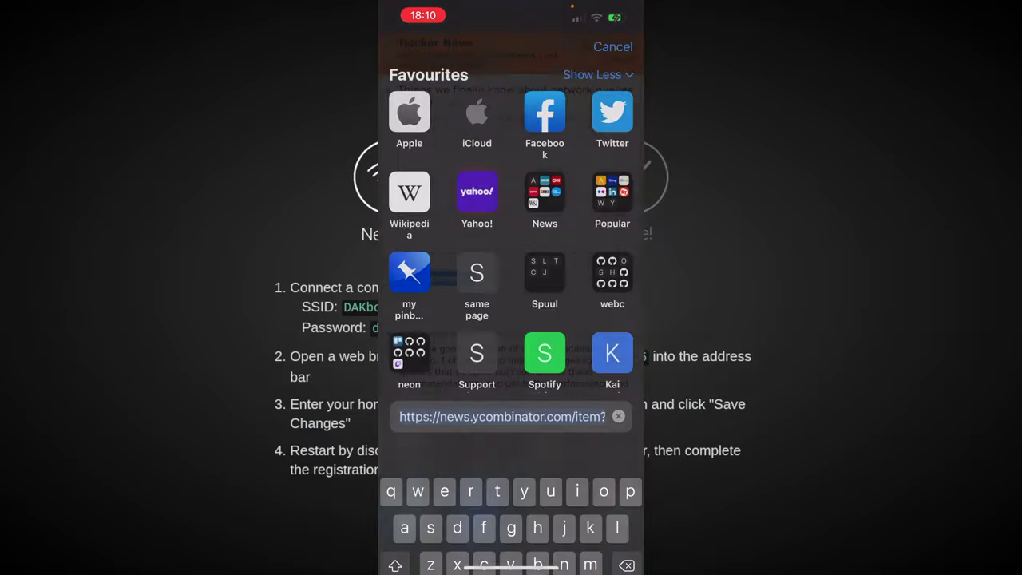
left_click(410, 506)
type("10")
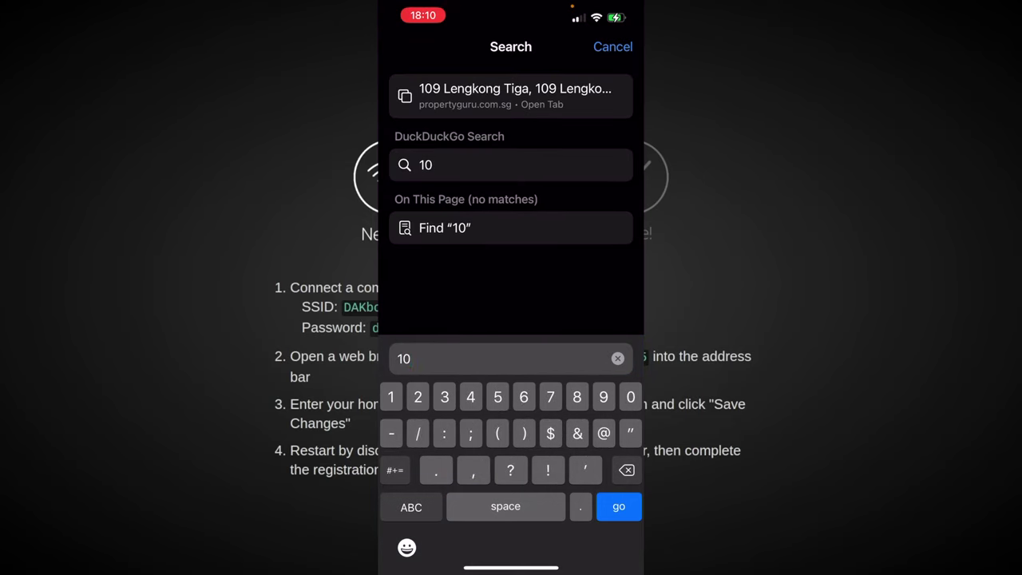
type(".0.")
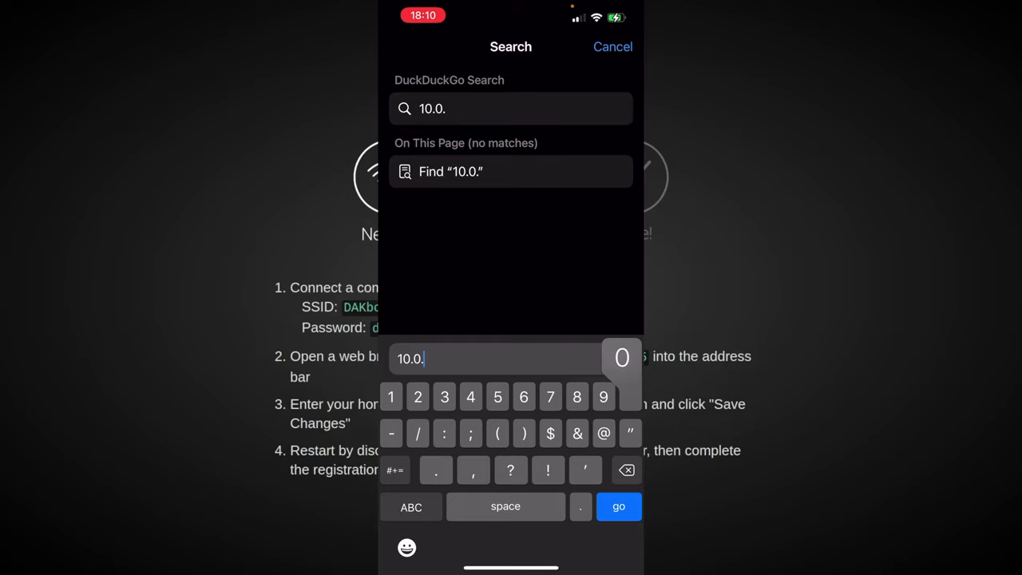
type("0.5")
key("Return")
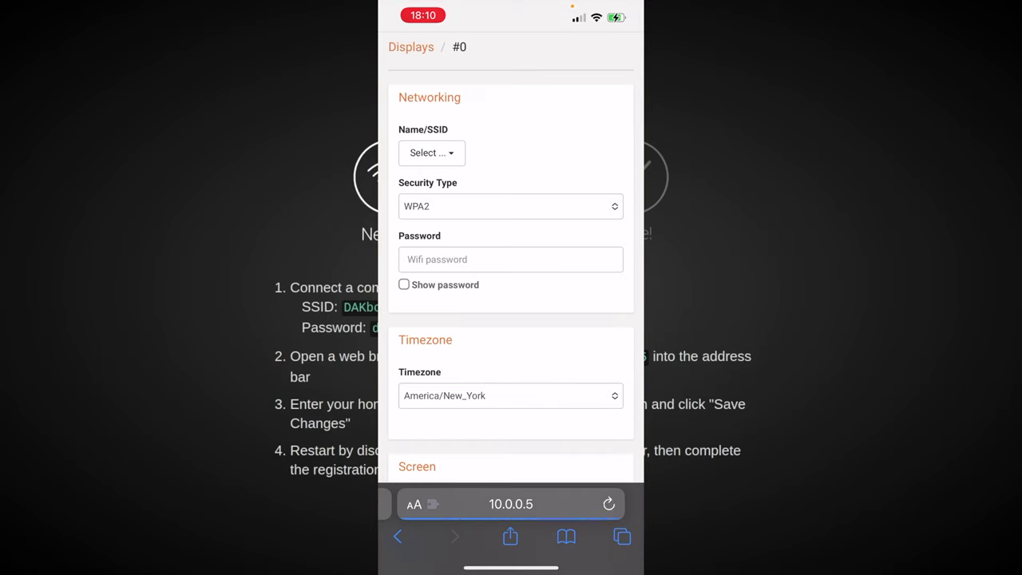
- Select the e888 Wi-Fi network and enter its password
left_click(431, 153)
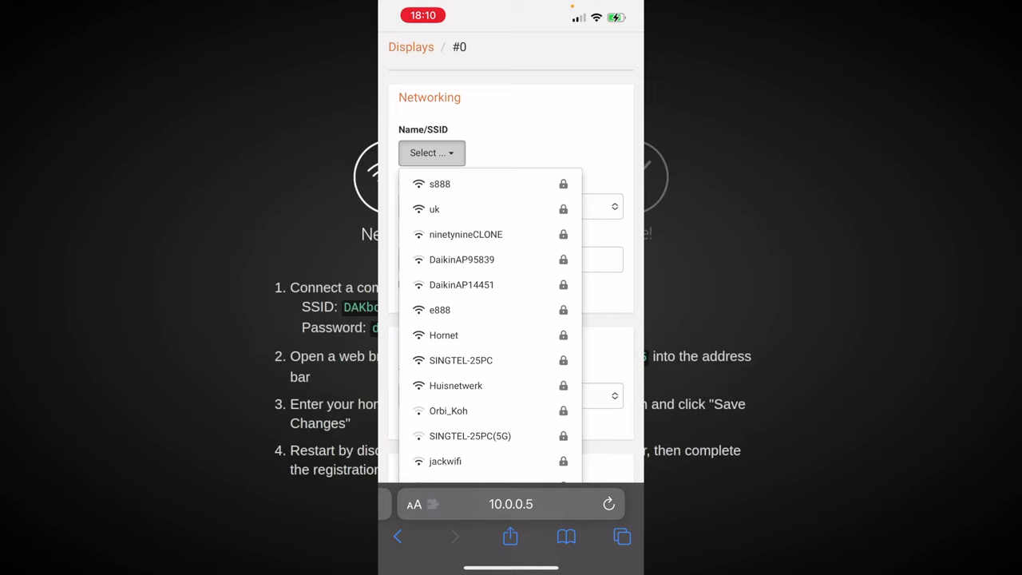
left_click(440, 310)
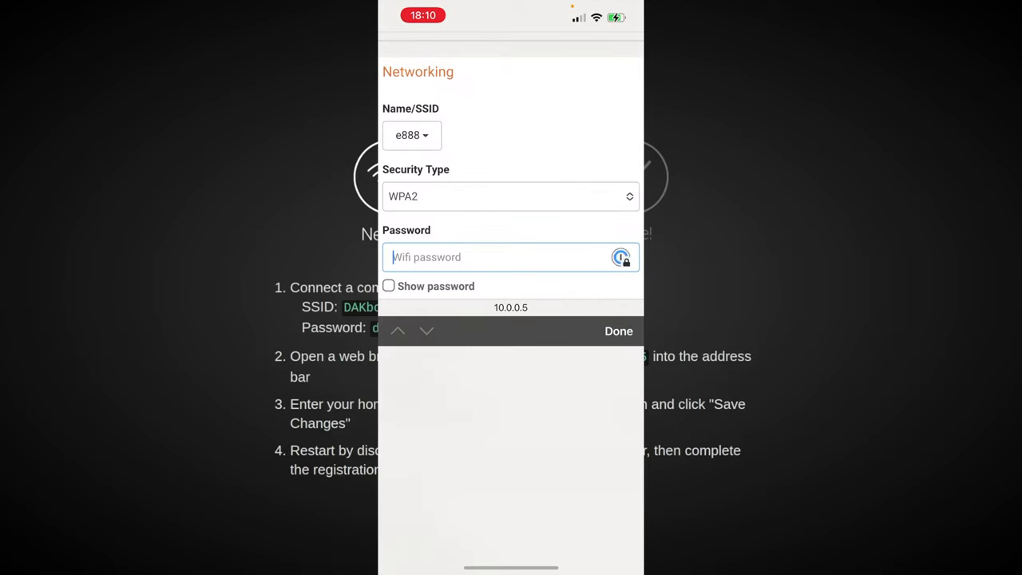
type("passwor")
type("d")
left_click(618, 331)
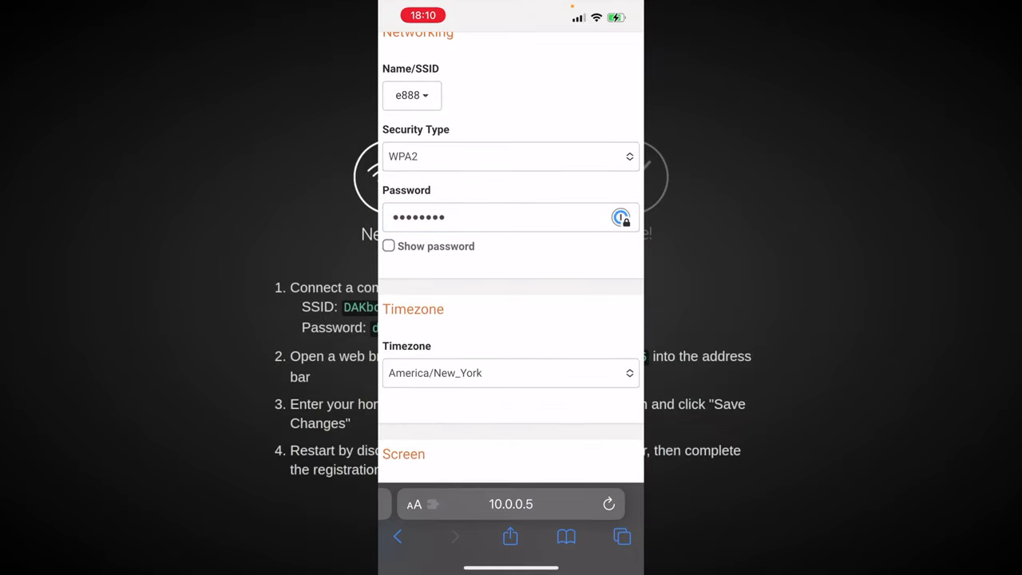
left_click(388, 246)
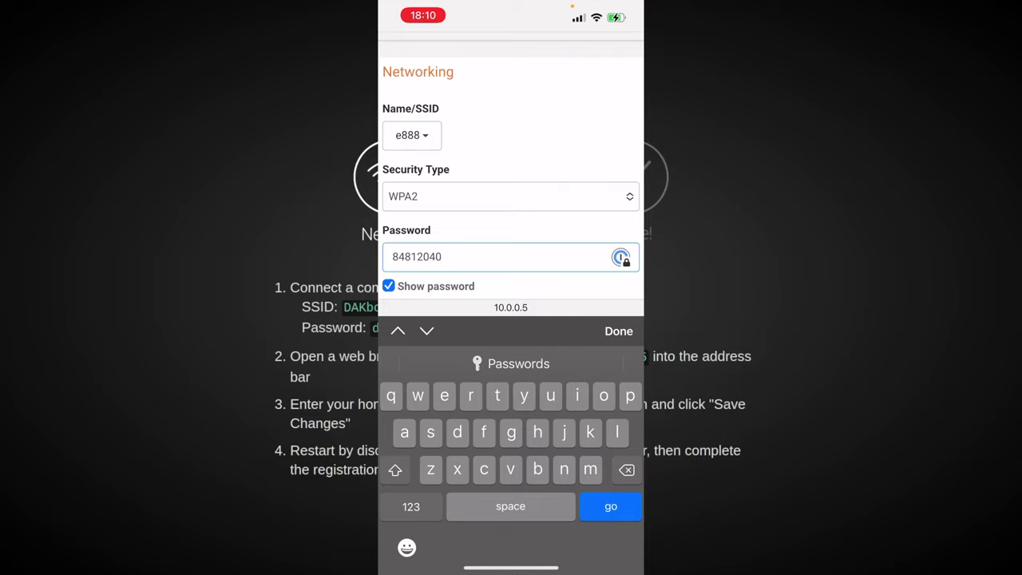
left_click(389, 286)
left_click(389, 286)
left_click(388, 286)
left_click(618, 331)
- Set the timezone to Asia/Singapore
scroll(511, 319, "down", 2)
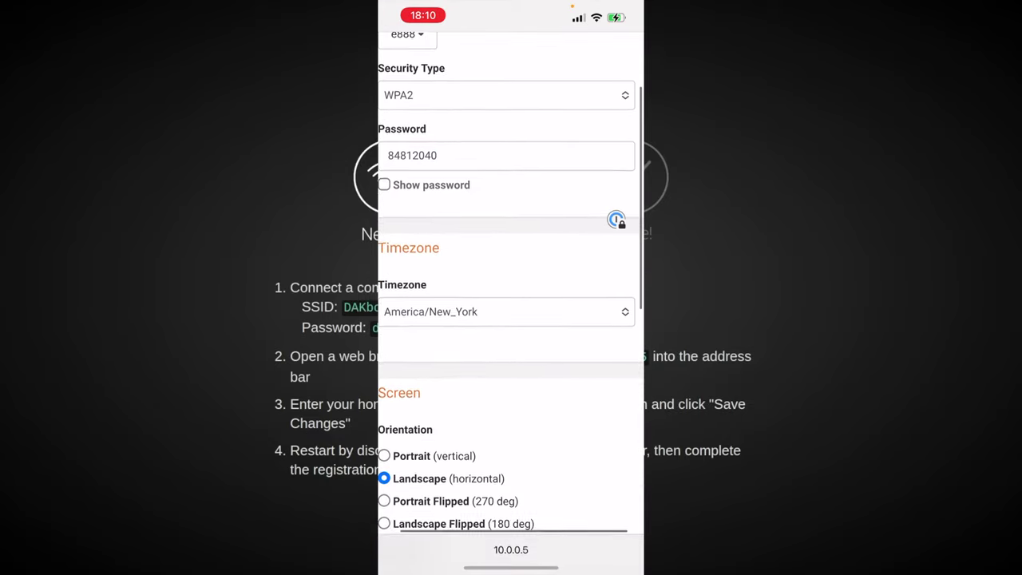
left_click(507, 311)
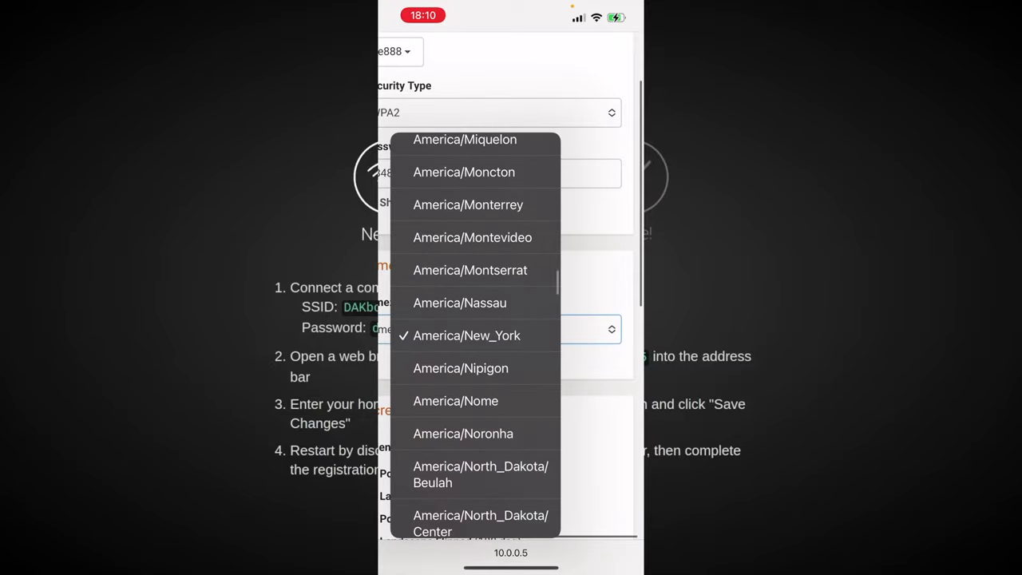
scroll(476, 336, "down", 5)
left_click(456, 376)
scroll(511, 320, "down", 2)
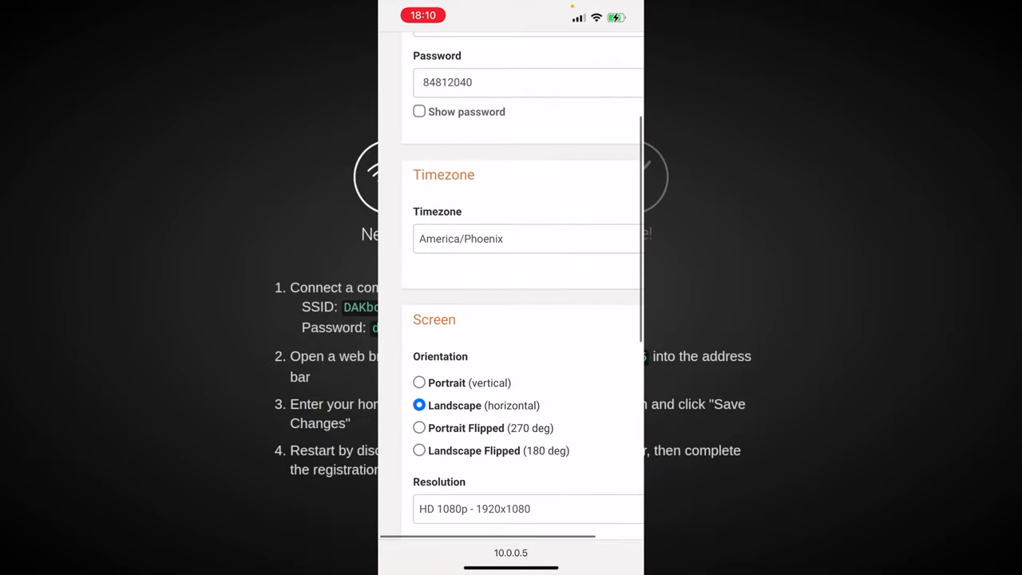
left_click(519, 239)
scroll(476, 336, "down", 5)
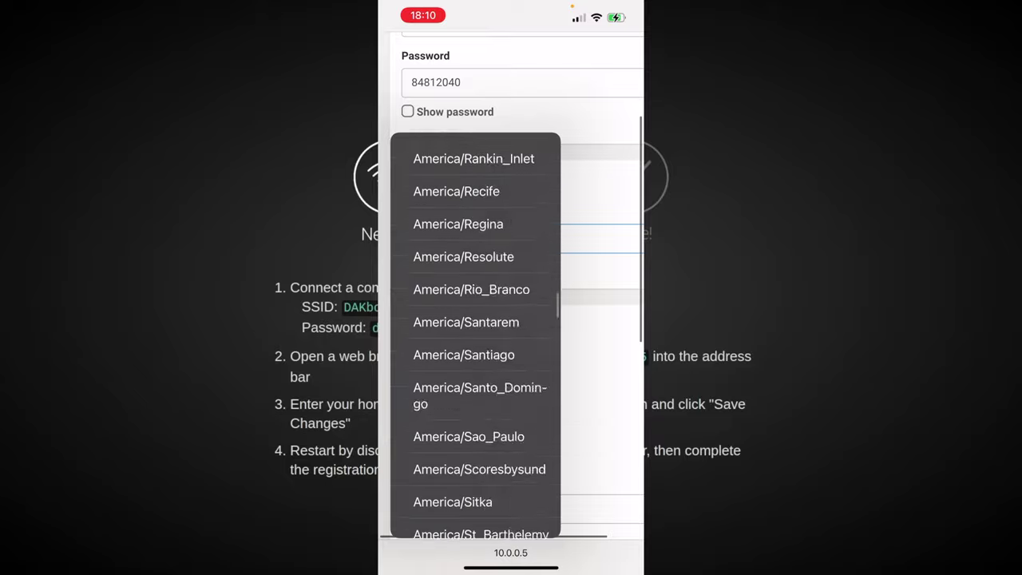
scroll(475, 336, "down", 5)
scroll(475, 336, "down", 5)
scroll(475, 335, "down", 5)
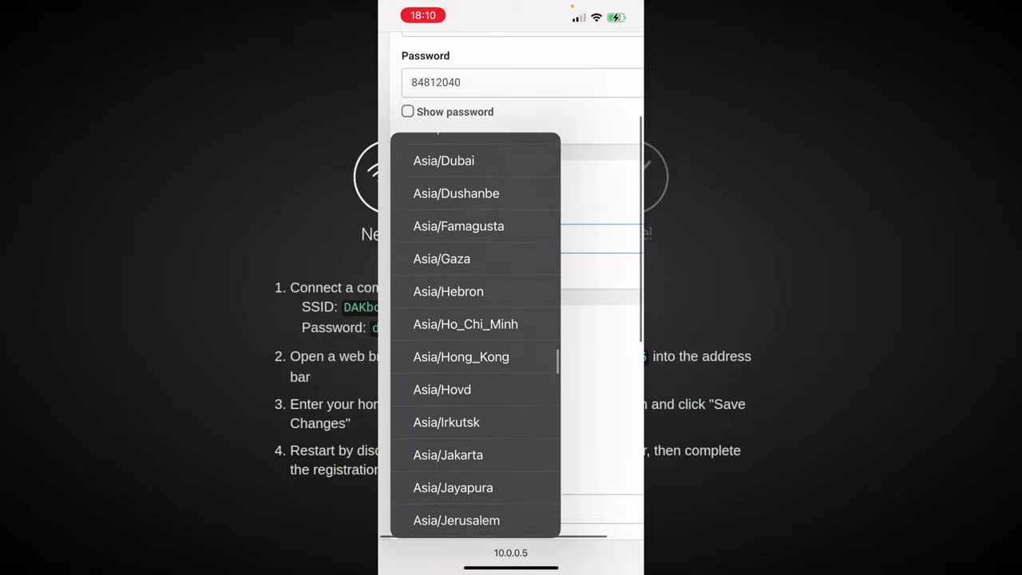
scroll(475, 335, "down", 5)
scroll(475, 336, "down", 5)
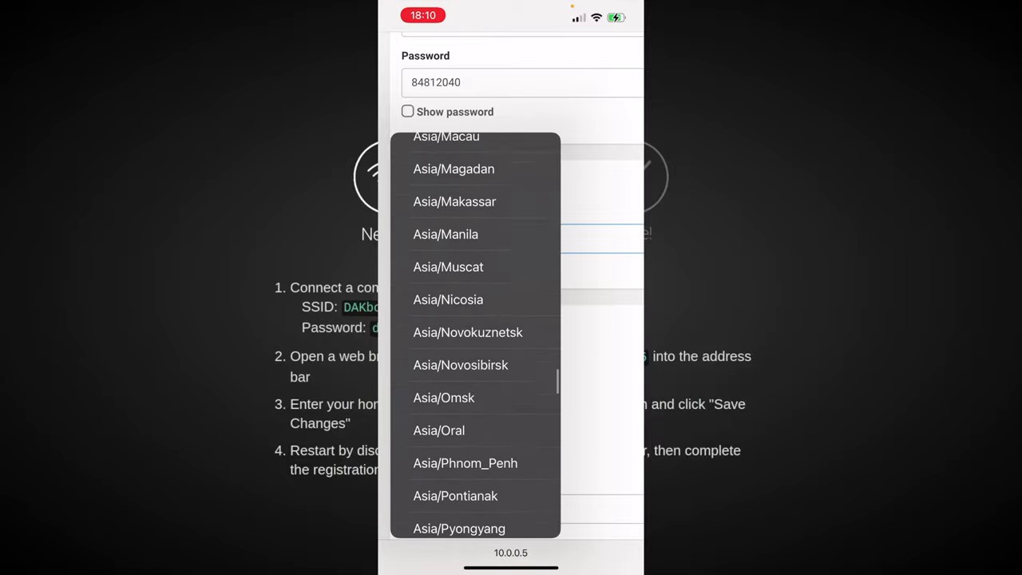
scroll(476, 335, "down", 5)
scroll(475, 336, "down", 1)
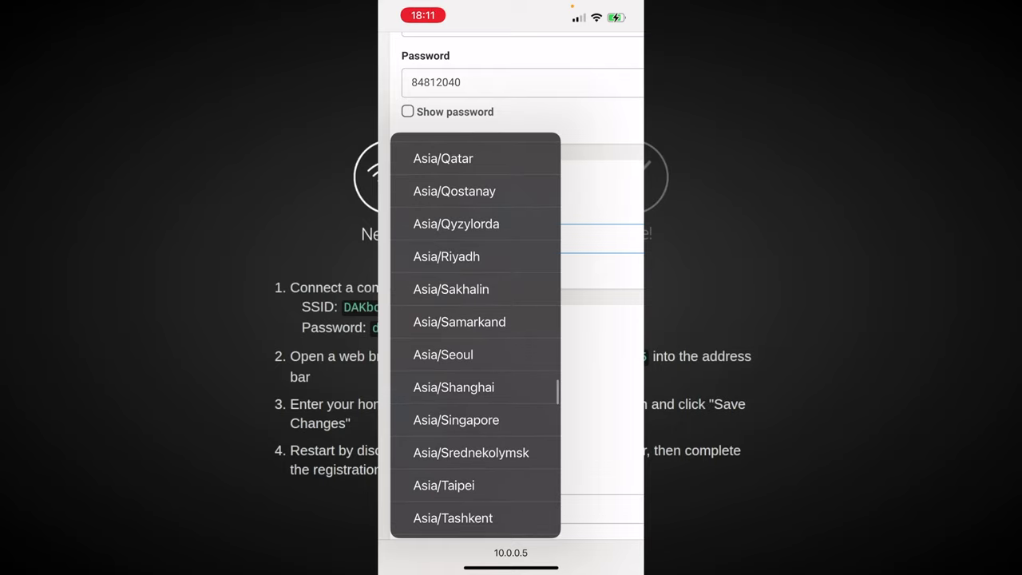
left_click(456, 421)
- Keep Wi-Fi despite the no-internet warning, set resolution to HD 720p, and save
scroll(517, 319, "down", 5)
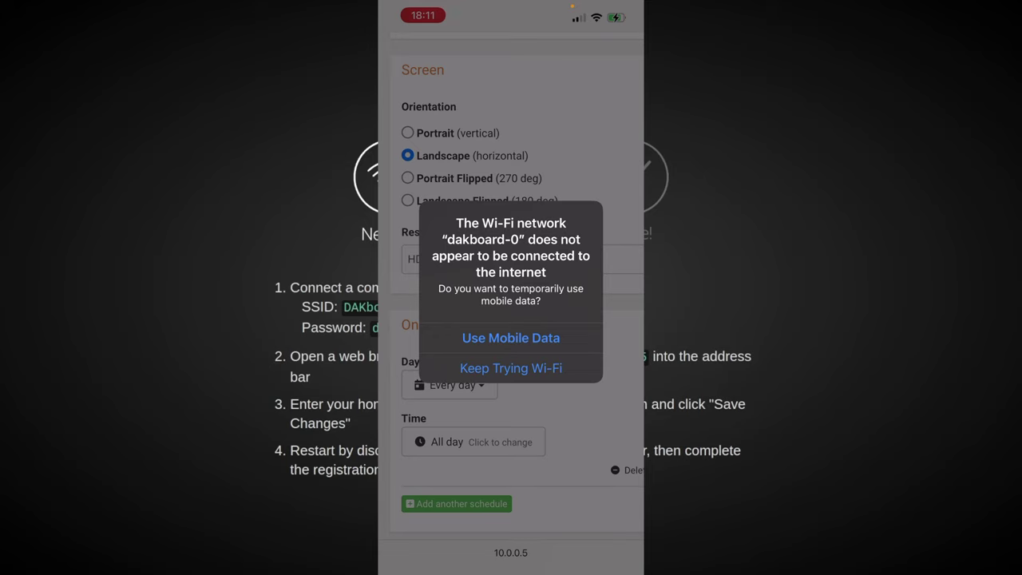
left_click(511, 368)
left_click(495, 259)
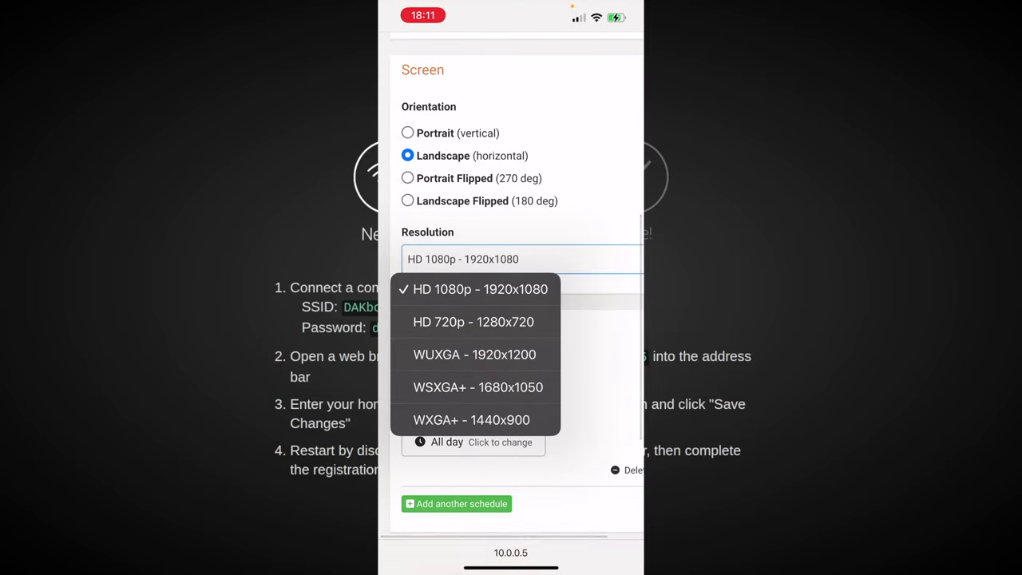
left_click(473, 322)
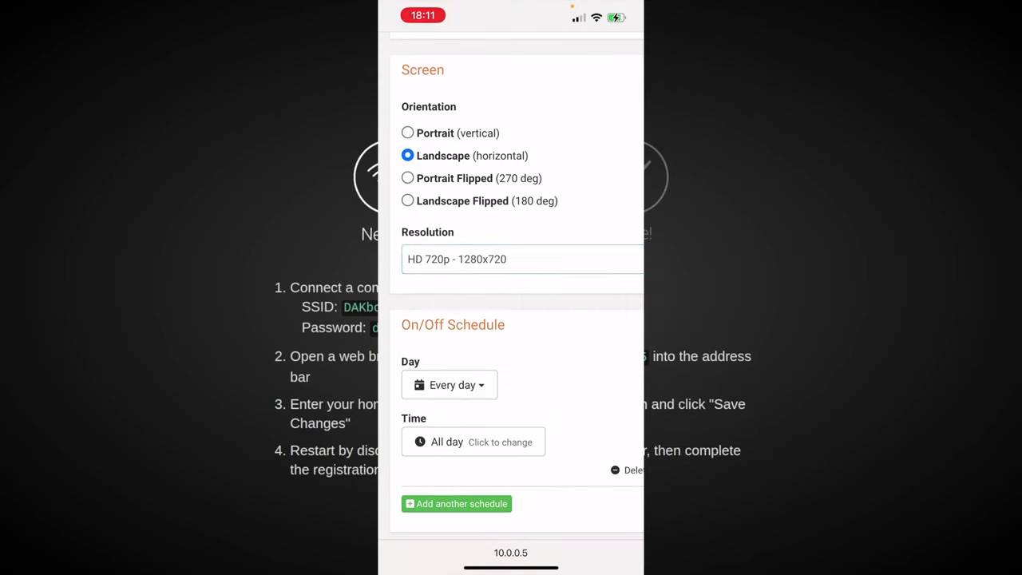
scroll(511, 320, "down", 5)
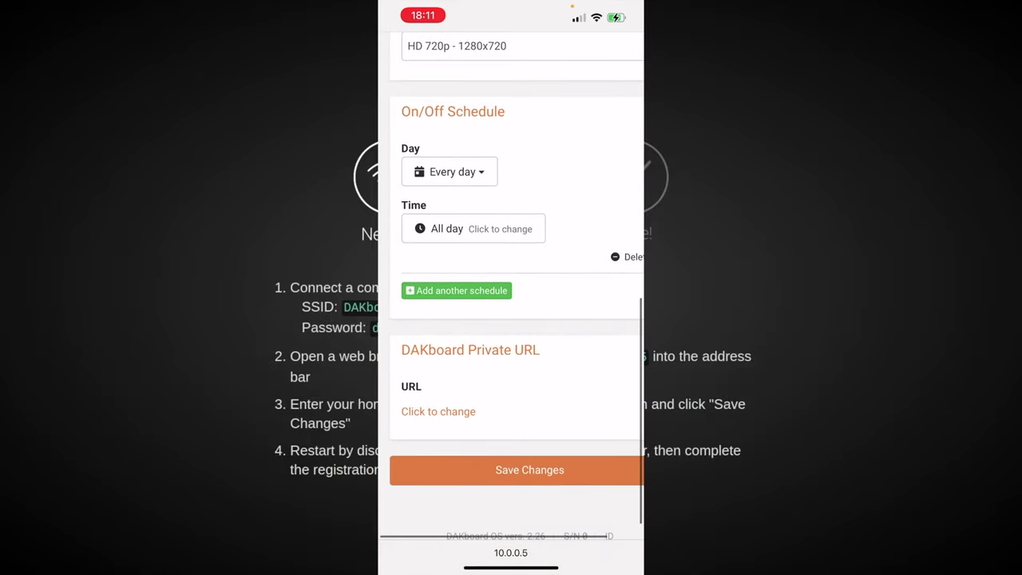
scroll(511, 319, "down", 2)
scroll(512, 240, "right", 2)
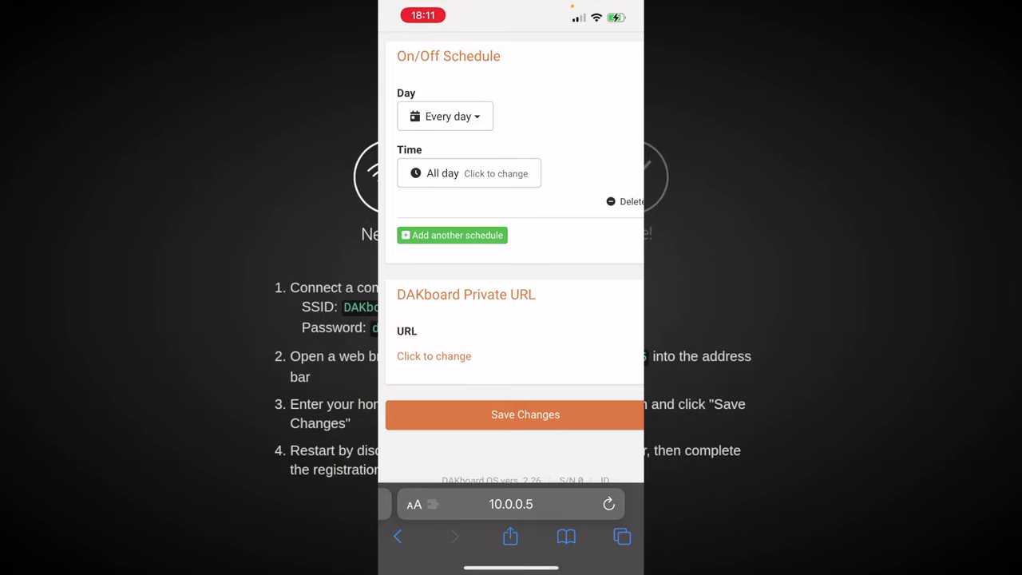
left_click(526, 415)
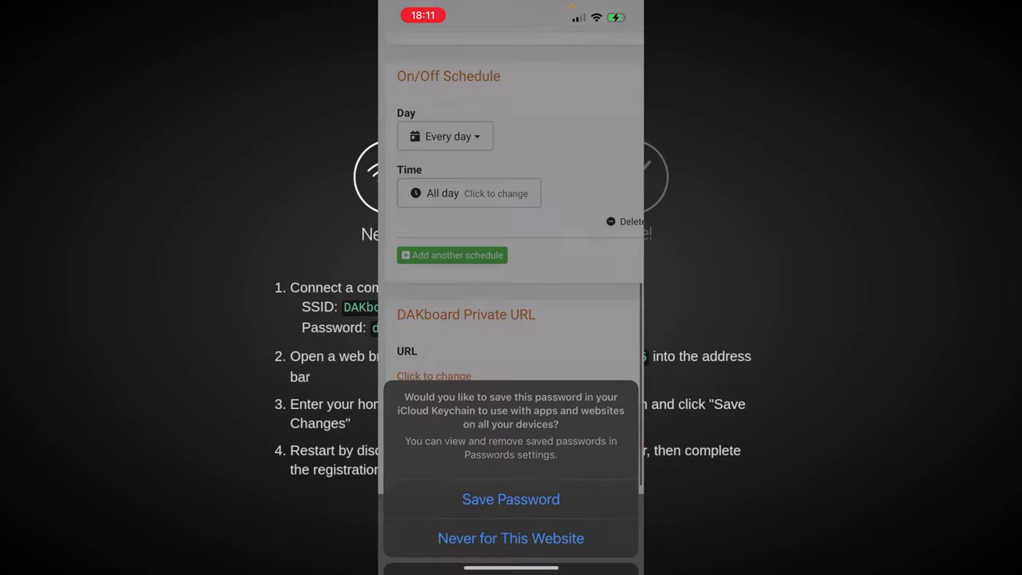
left_click(511, 532)
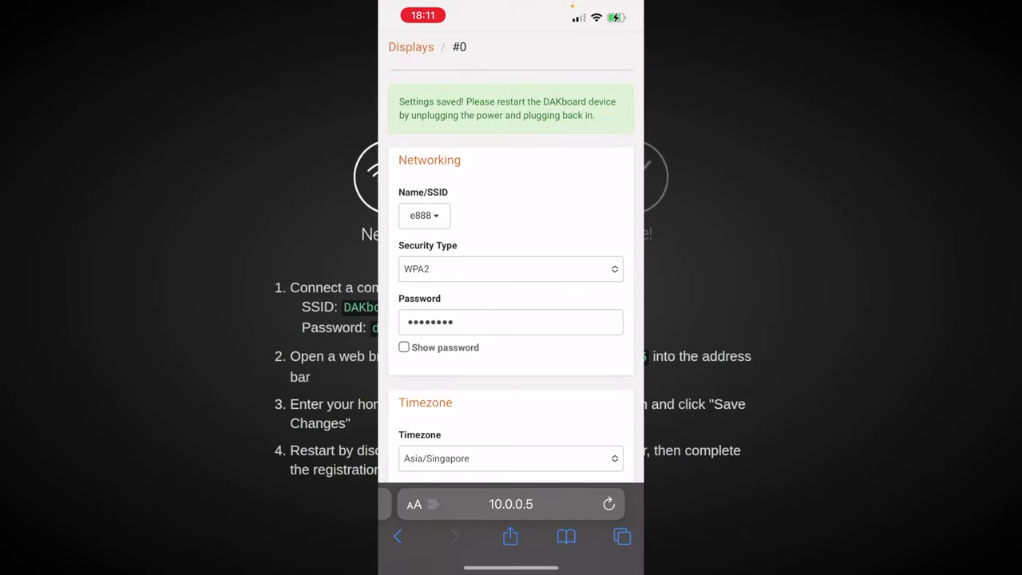
scroll(511, 304, "down", 5)
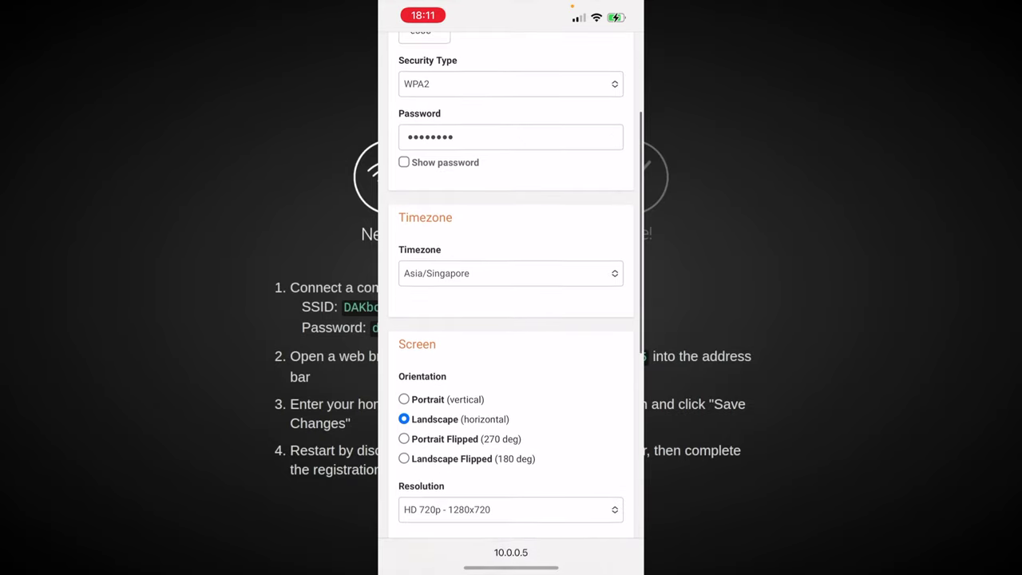
scroll(512, 304, "down", 4)
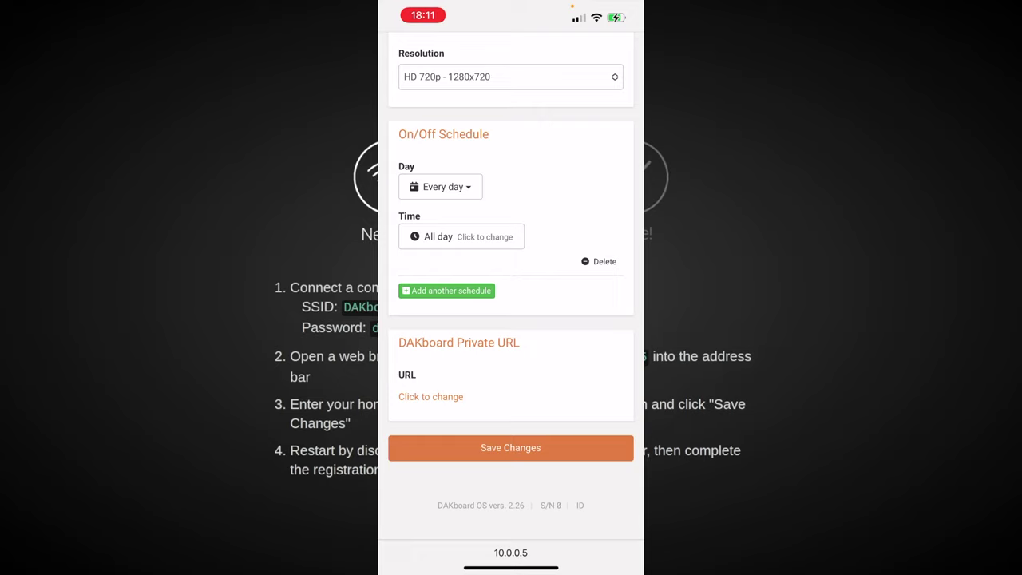
left_click(431, 397)
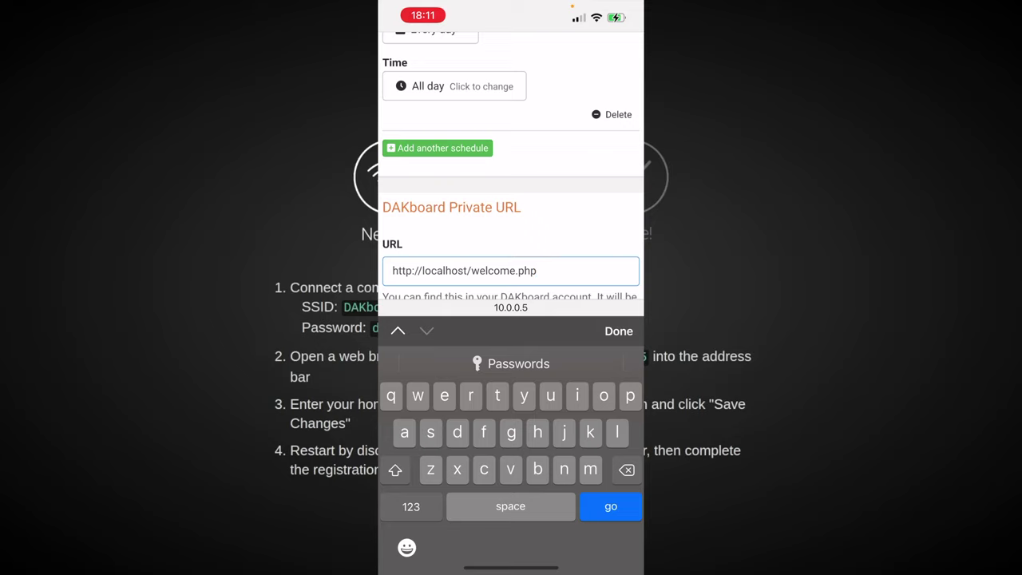
key("BackSpace")
key("BackSpace")
key("BackSpace")
key("BackSpace")
key("BackSpace")
key("BackSpace")
key("BackSpace")
key("BackSpace")
key("BackSpace")
key("BackSpace")
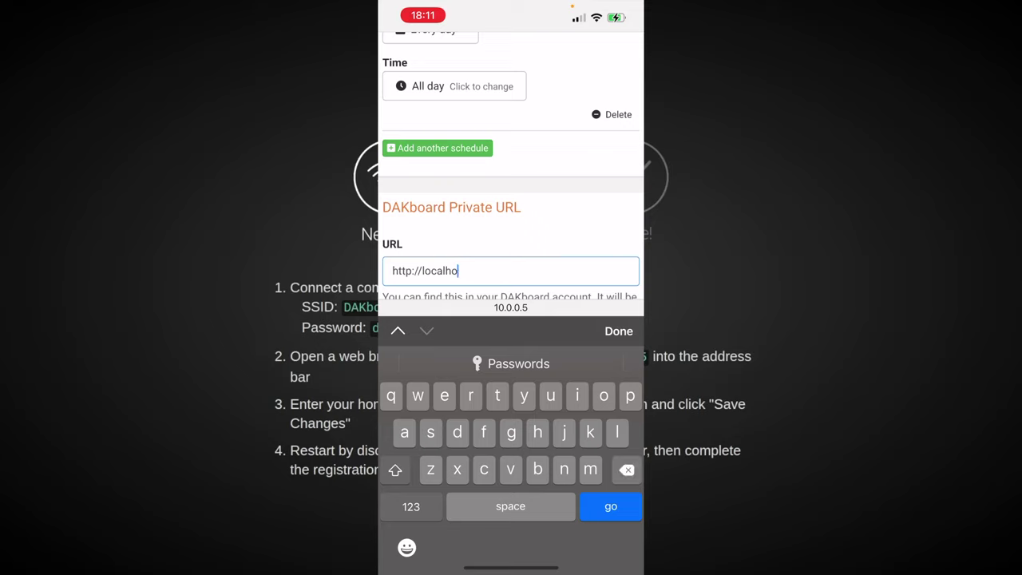
key("BackSpace")
key("BackSpace")
key("BackSpace")
key("BackSpace")
key("BackSpace")
key("BackSpace")
key("BackSpace")
key("BackSpace")
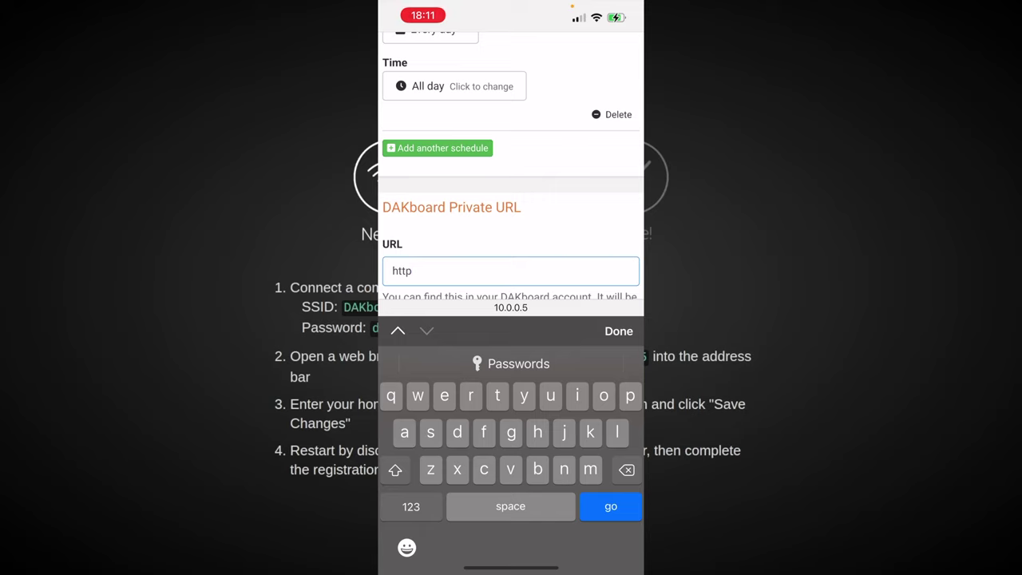
type("s:")
type("//")
type("hendry")
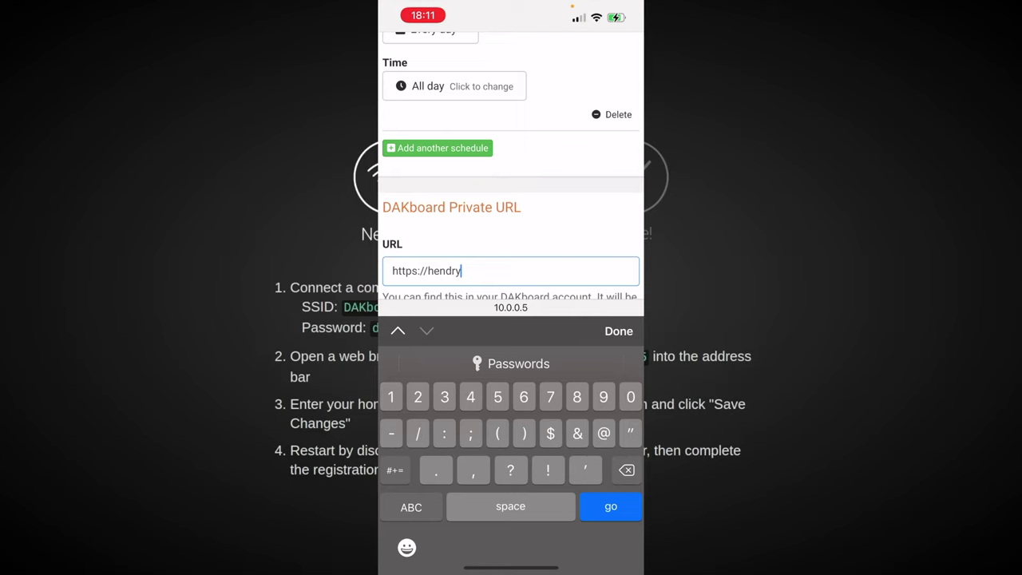
type(".iki")
type(".fi")
left_click(619, 331)
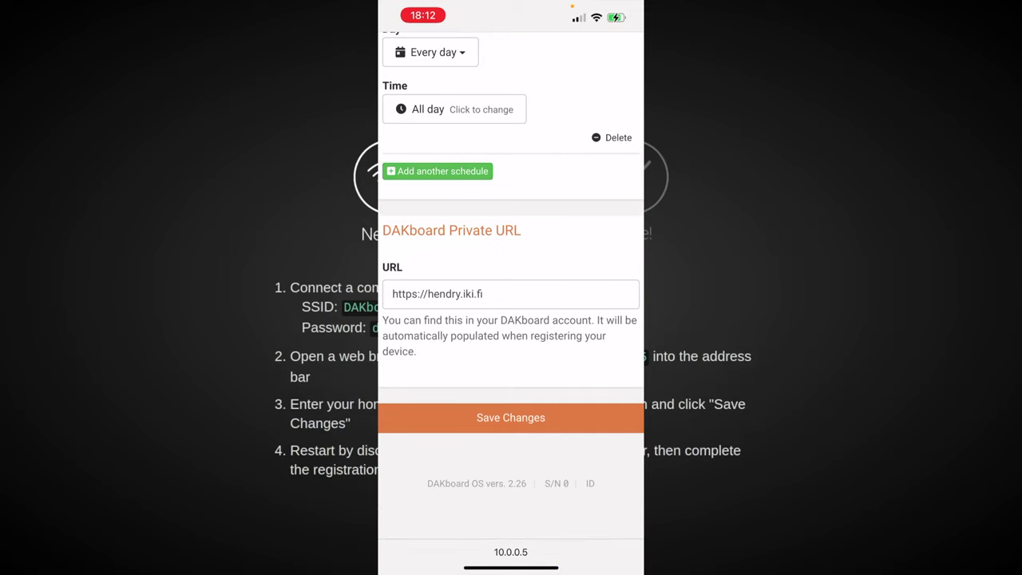
left_click(510, 418)
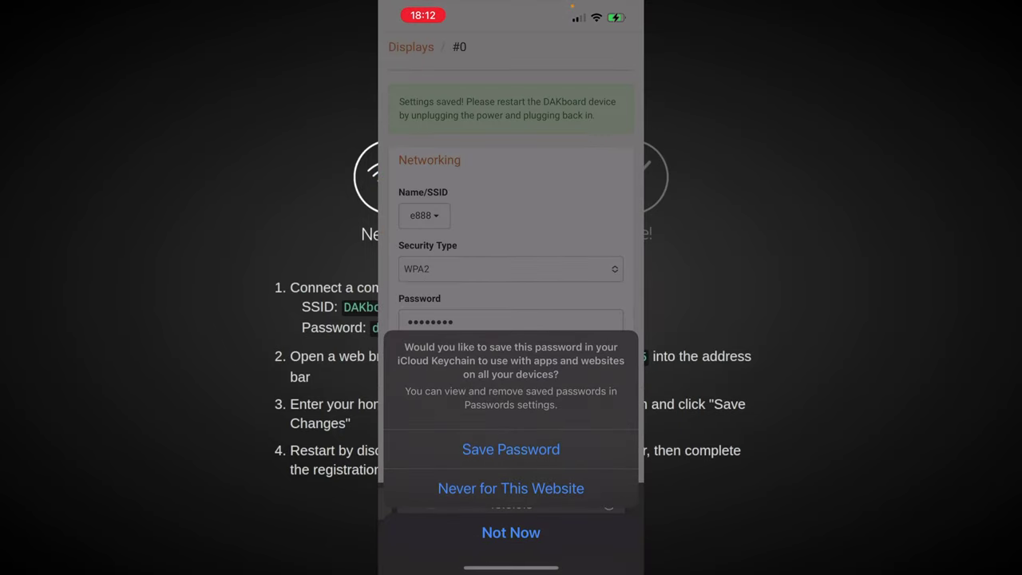
left_click(510, 532)
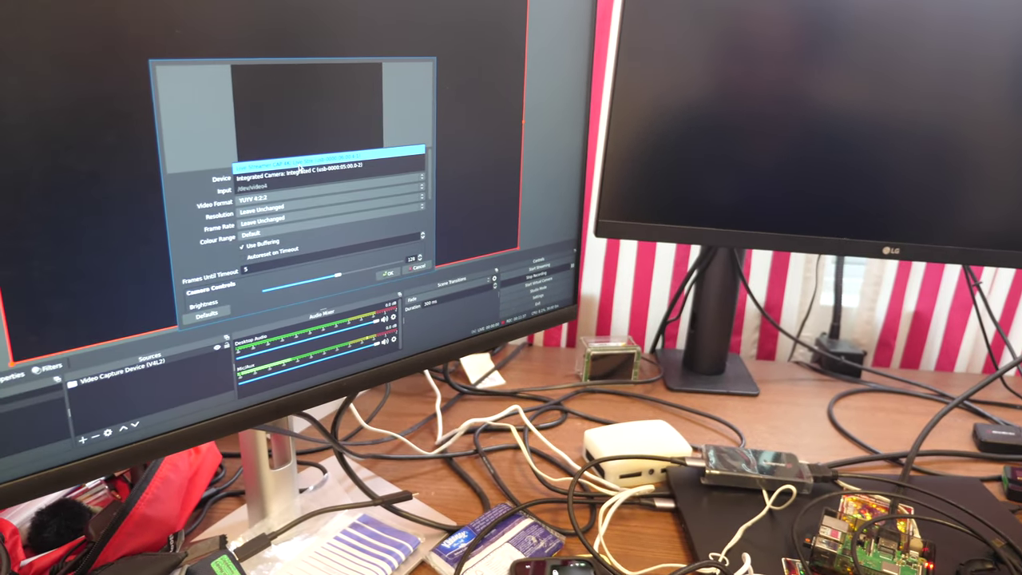
- Use the Live Streamer CAP 4K device at 1920x1080 resolution, then recheck its properties
left_click(299, 155)
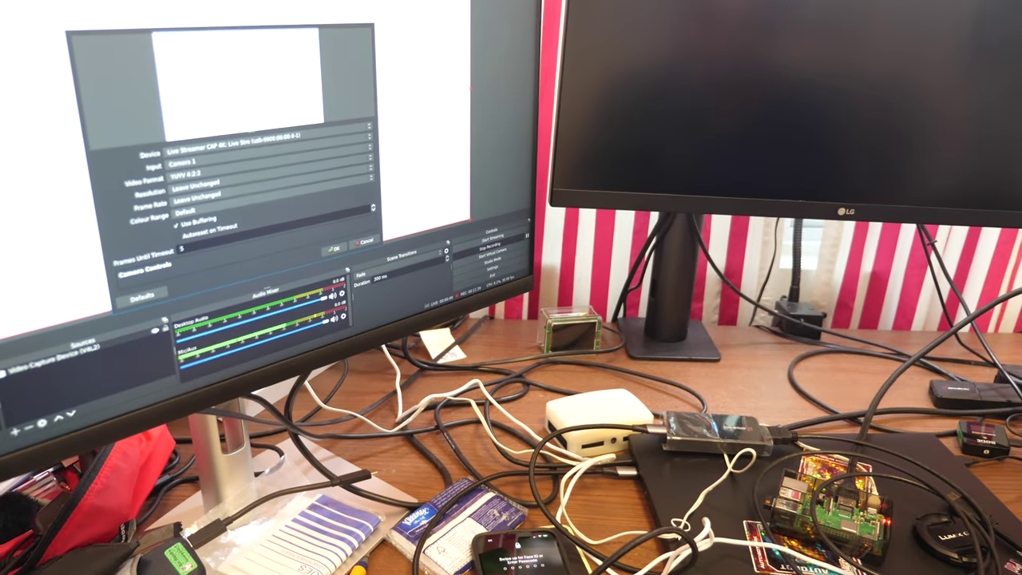
left_click(333, 248)
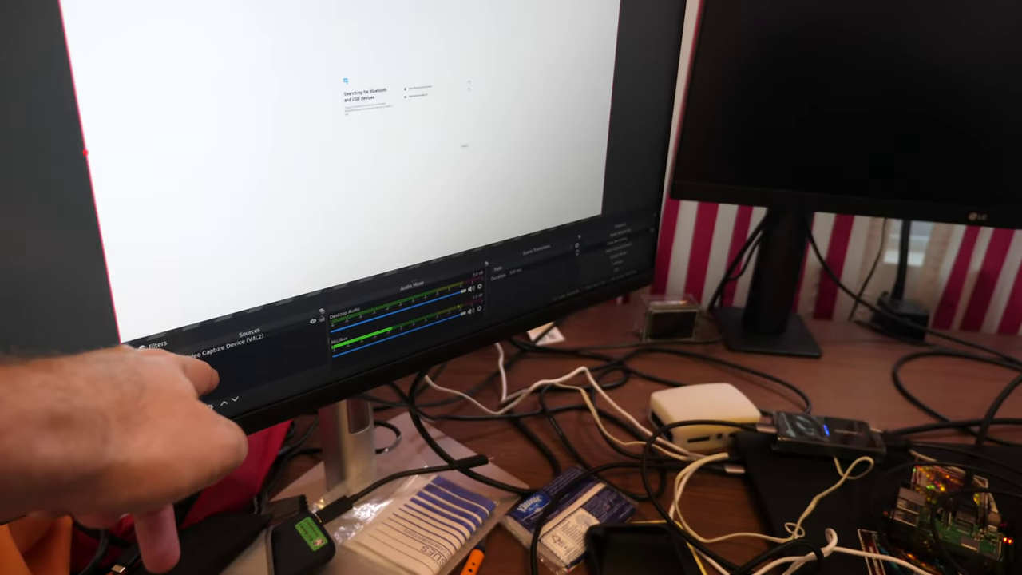
right_click(239, 342)
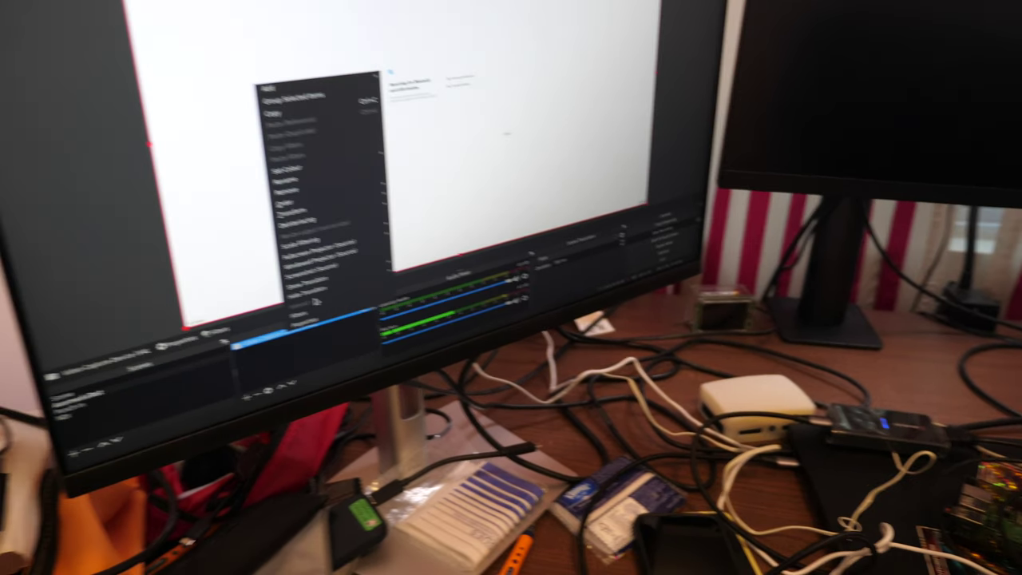
left_click(308, 318)
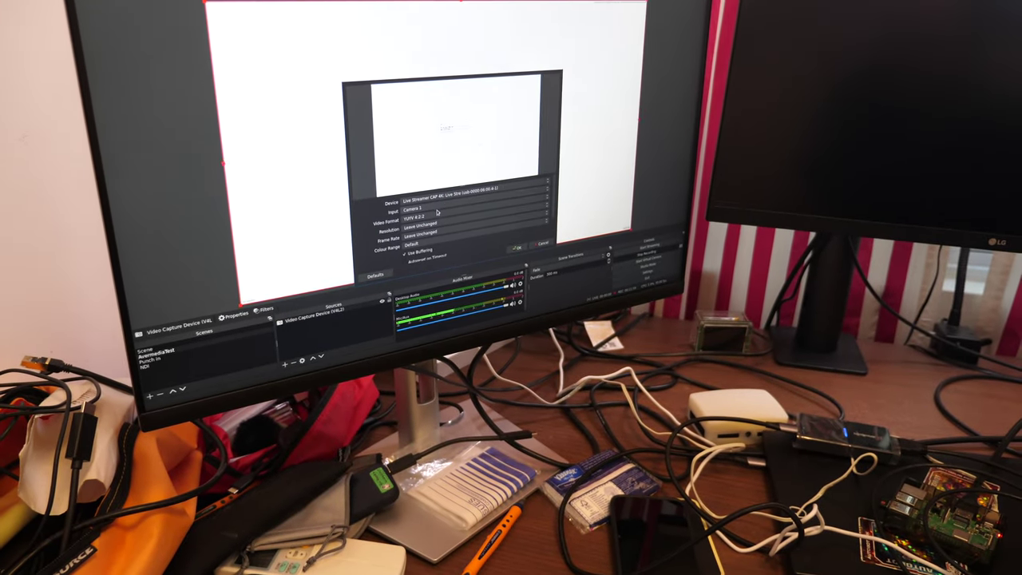
left_click(398, 227)
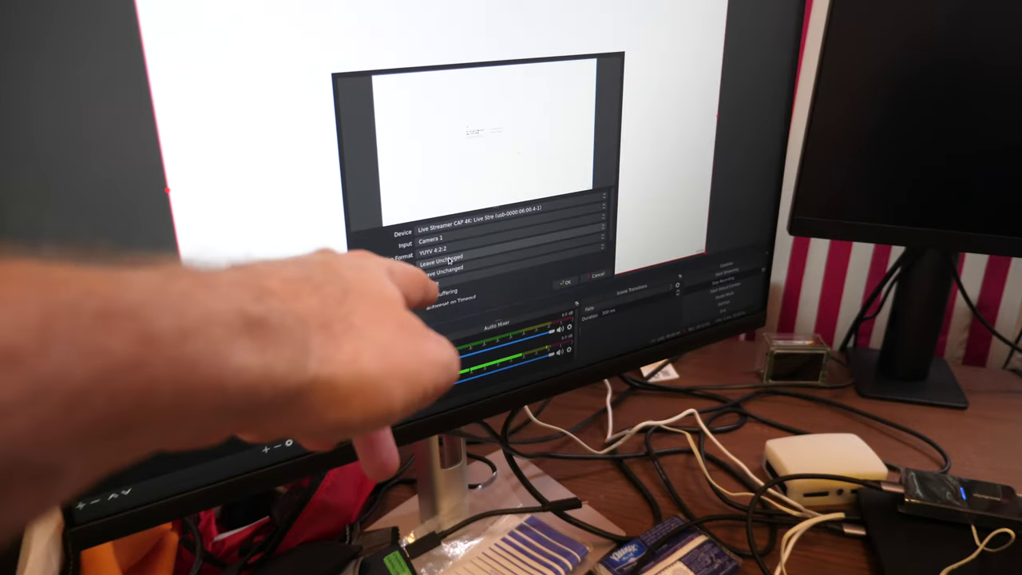
left_click(449, 261)
left_click(449, 269)
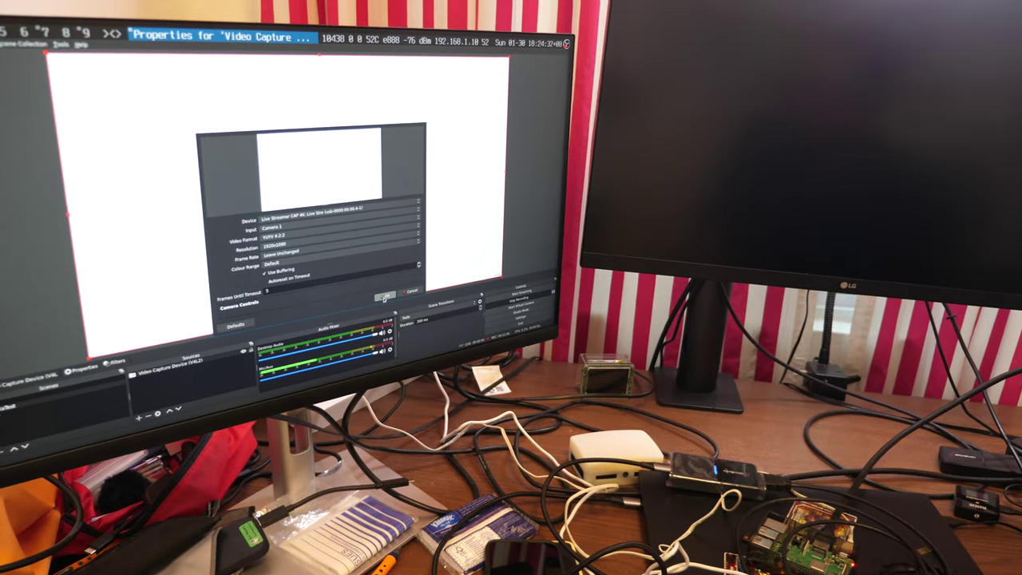
left_click(437, 278)
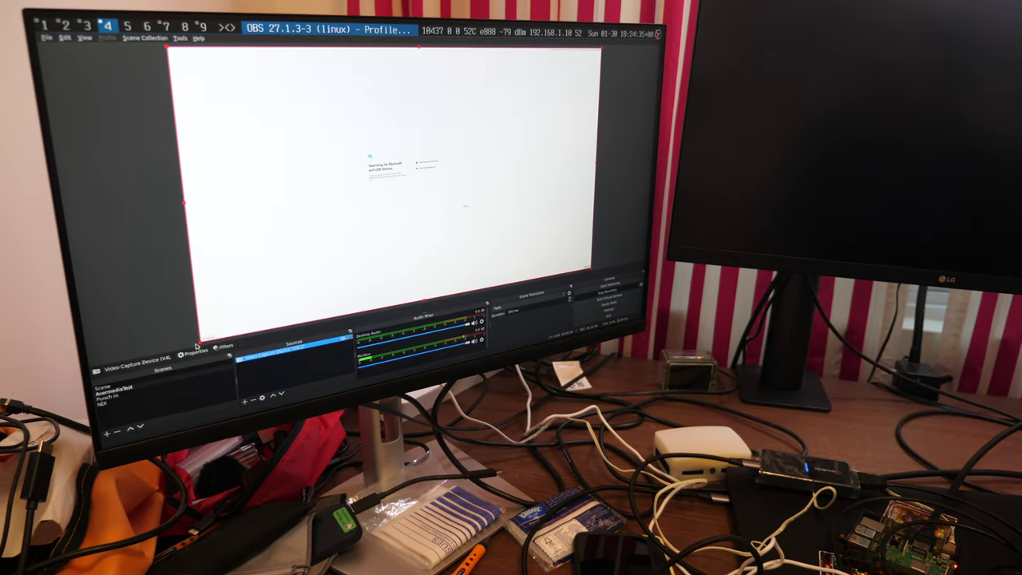
left_click(194, 350)
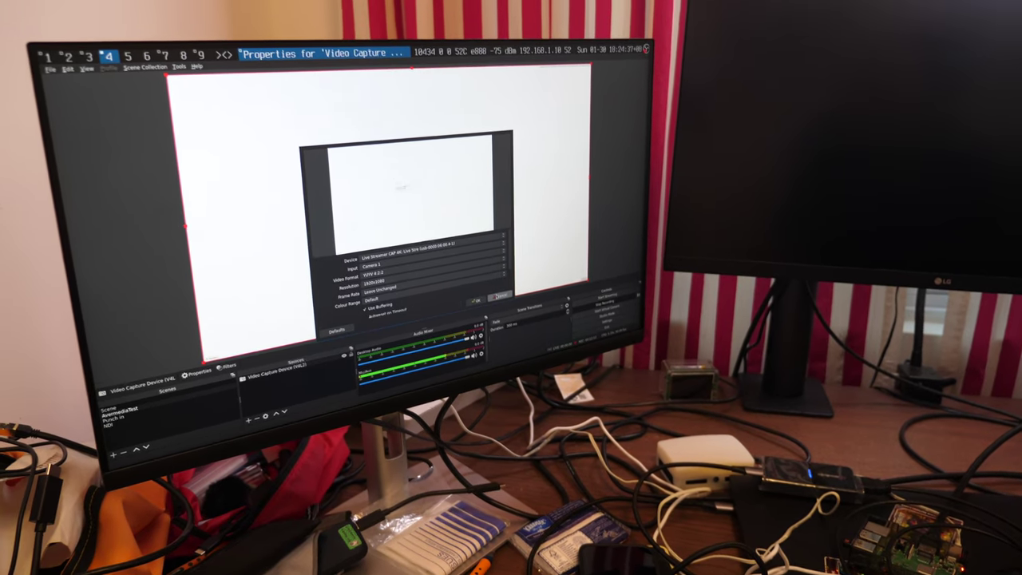
left_click(500, 297)
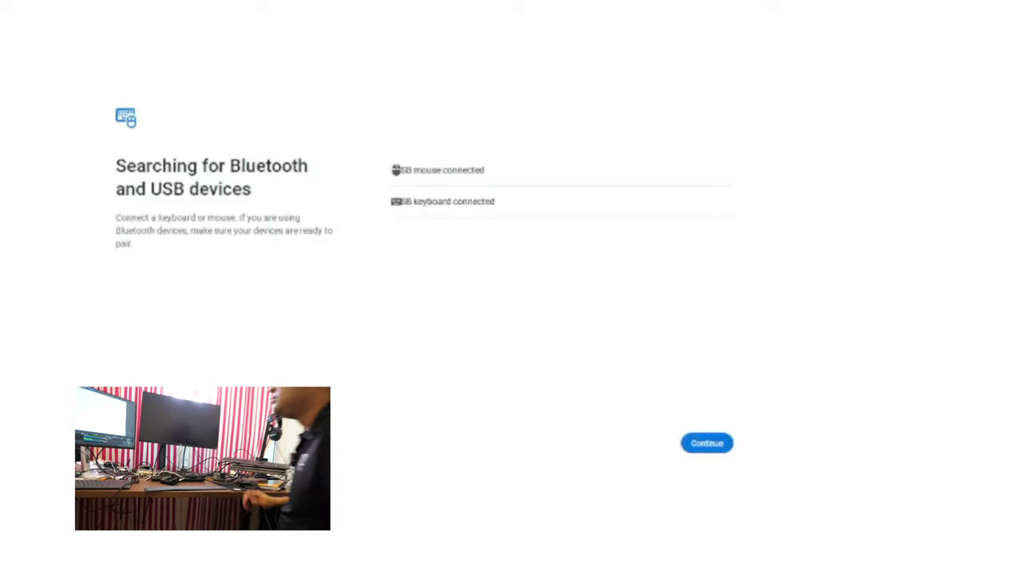
- Continue past the keyboard and mouse search and choose the e888 network
left_click(703, 445)
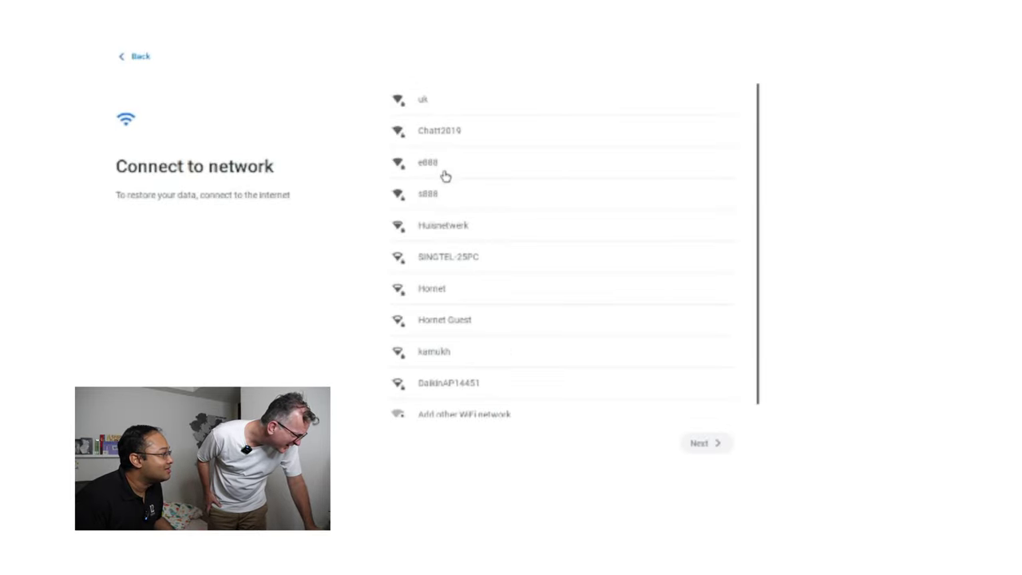
left_click(445, 175)
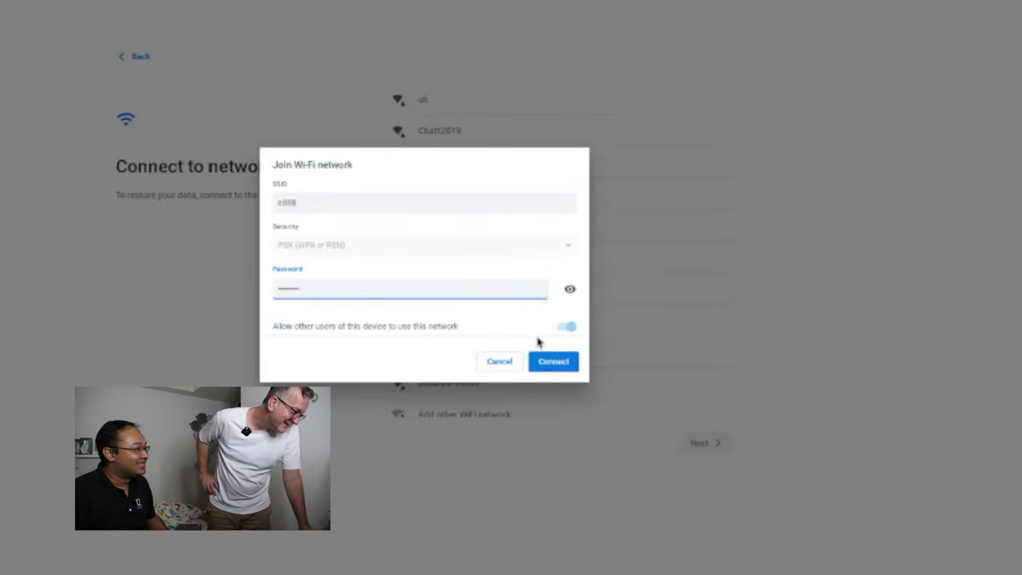
- Connect to e888 with the entered password, then reopen its network entry
left_click(547, 359)
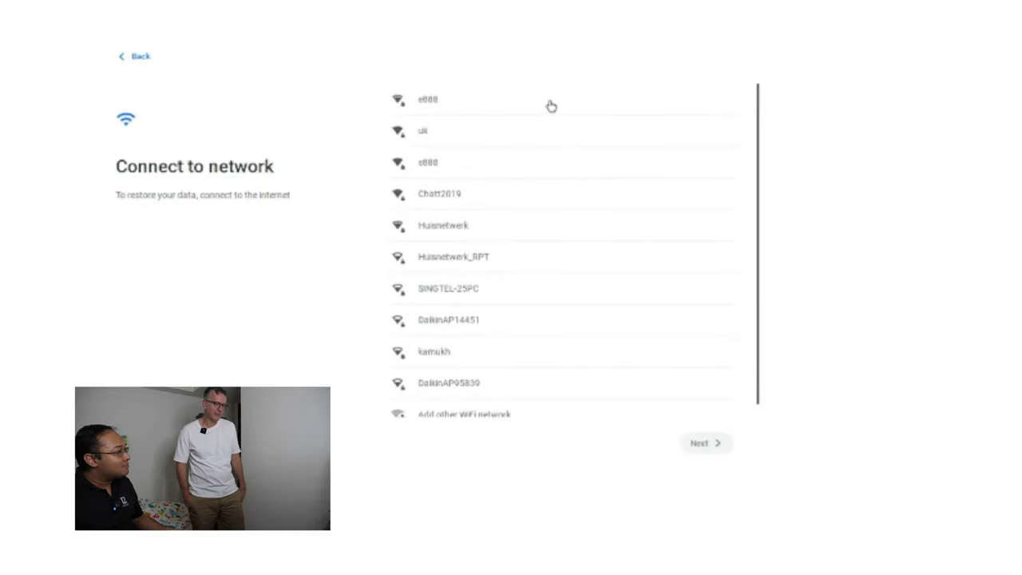
left_click(551, 103)
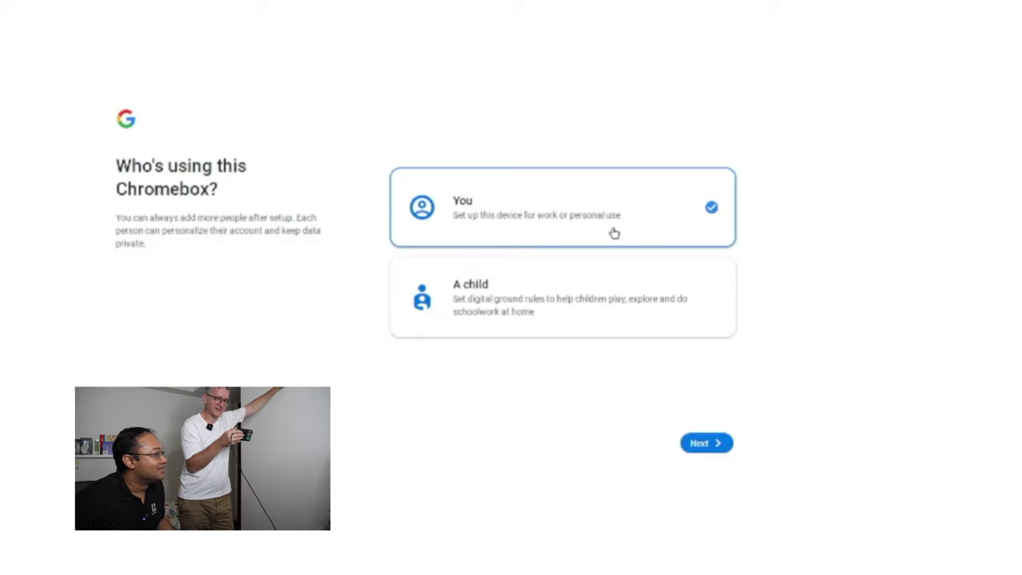
- Choose personal use, switch to enterprise enrollment, and submit the account email
left_click(700, 445)
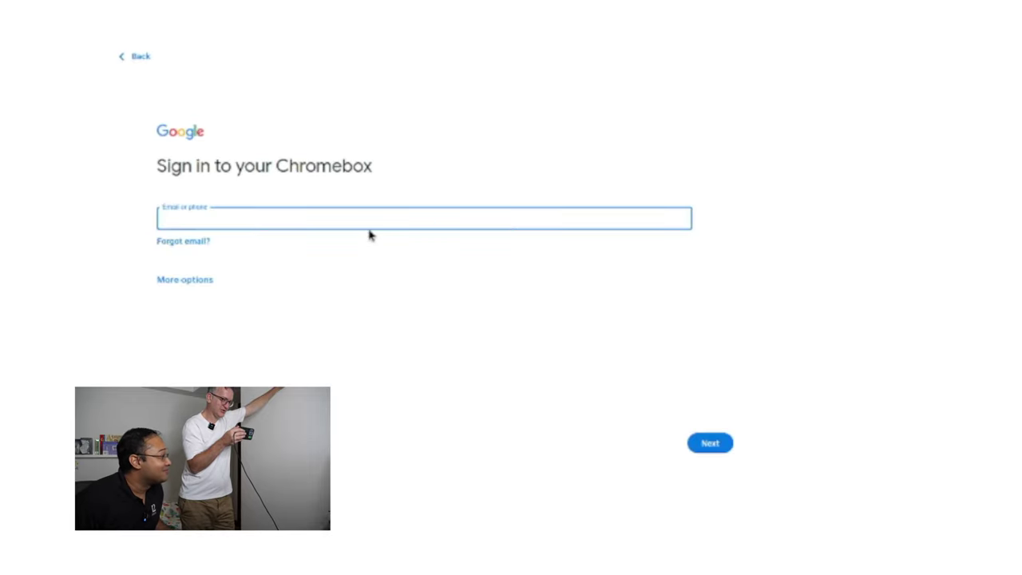
left_click(190, 280)
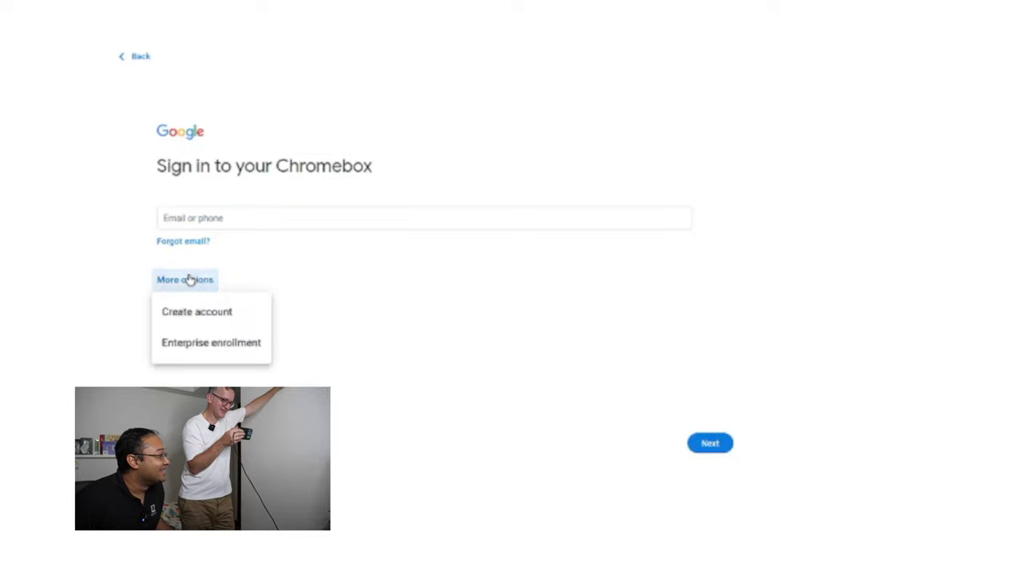
left_click(206, 343)
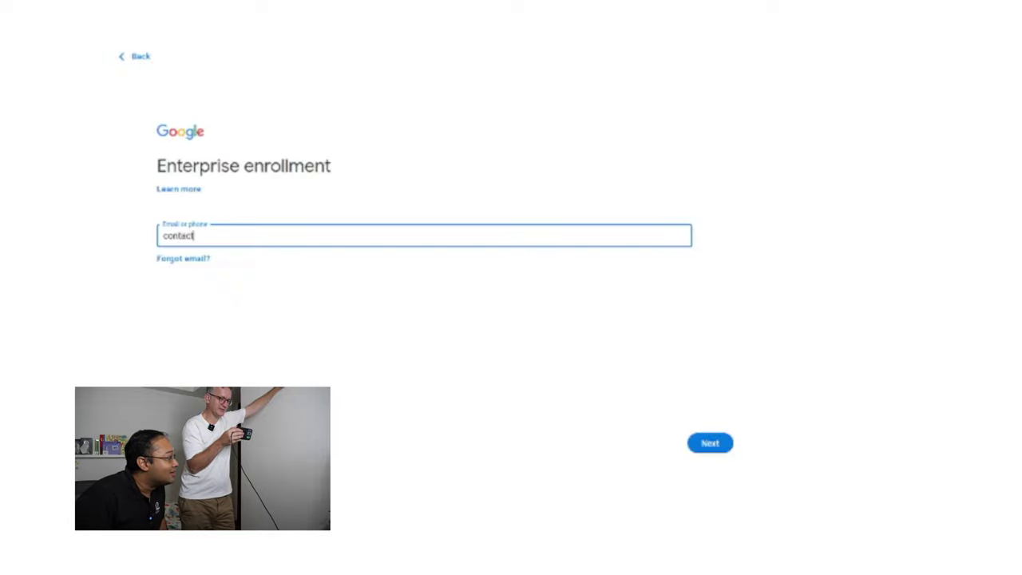
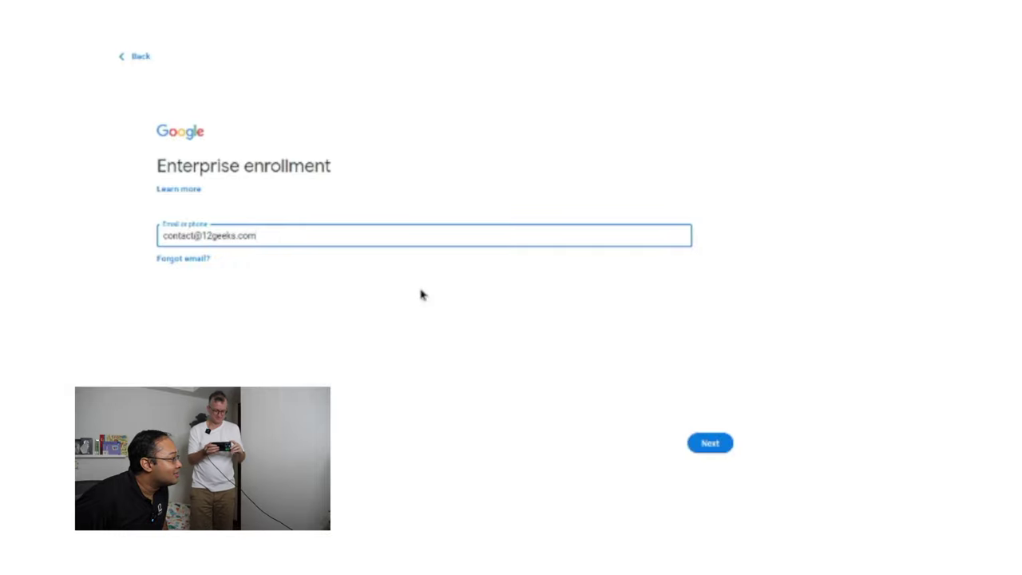
left_click(710, 445)
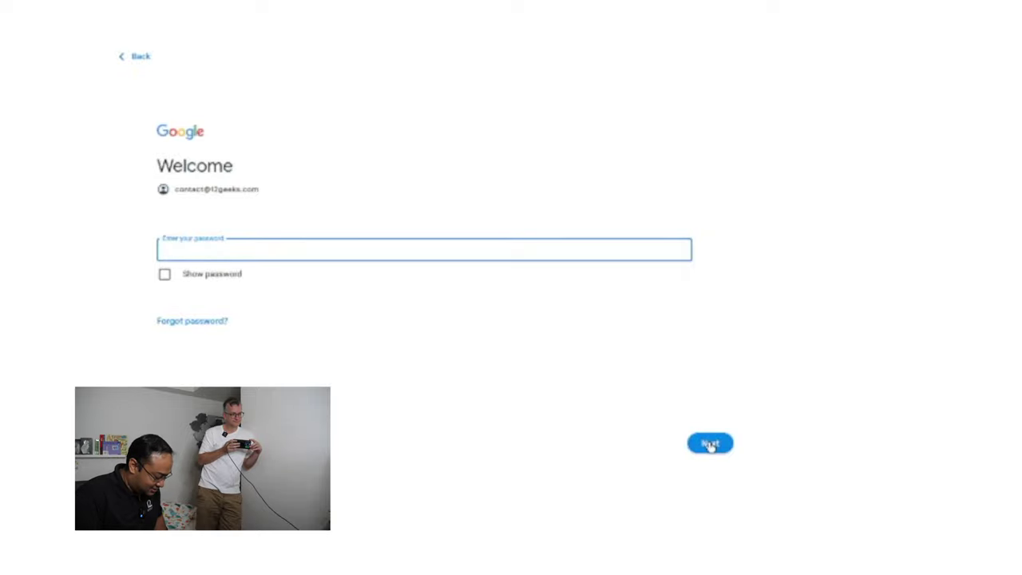
- Submit the account password to complete enrollment
left_click(710, 445)
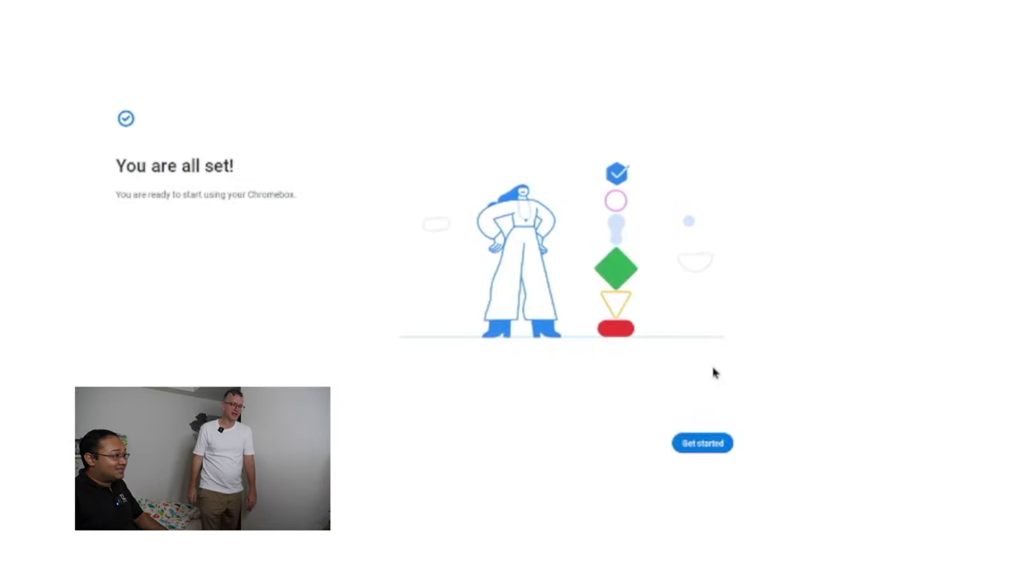
- Choose Get started on the 'You are all set!' screen
left_click(703, 447)
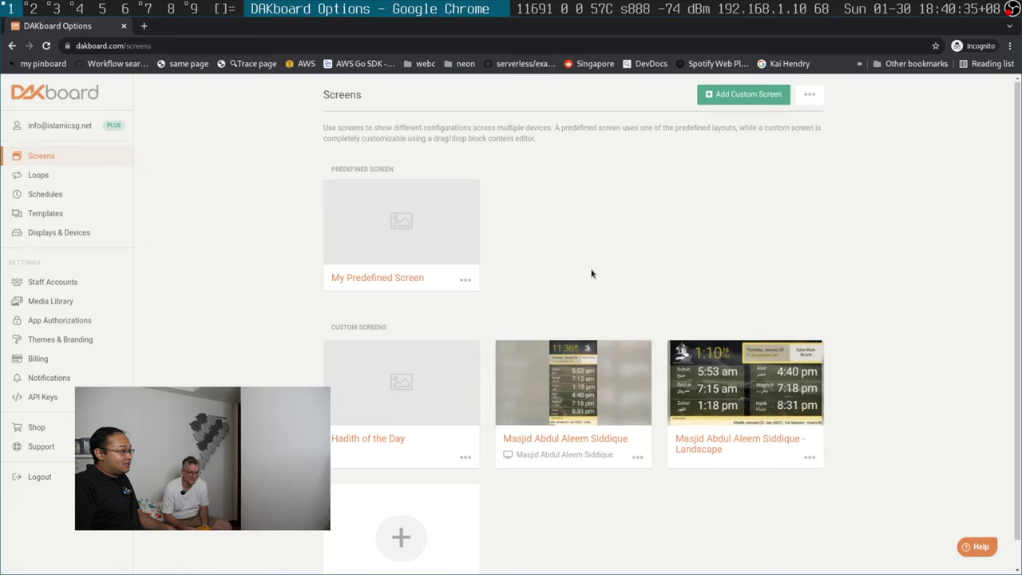
- Open the Masjid Abdul Aleem Siddique screen and select its Subuh 5:56 am block
left_click(565, 389)
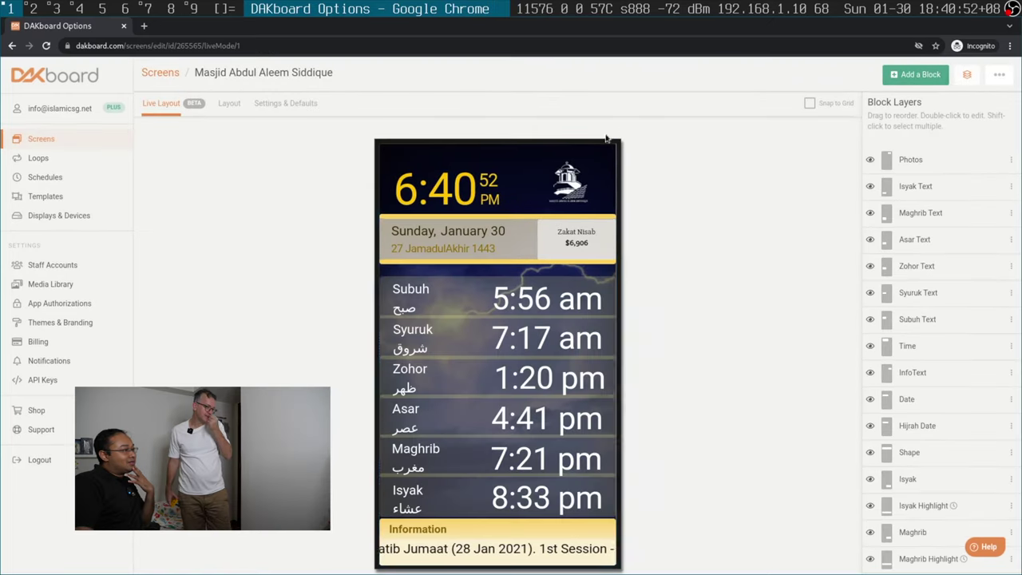
left_click(512, 295)
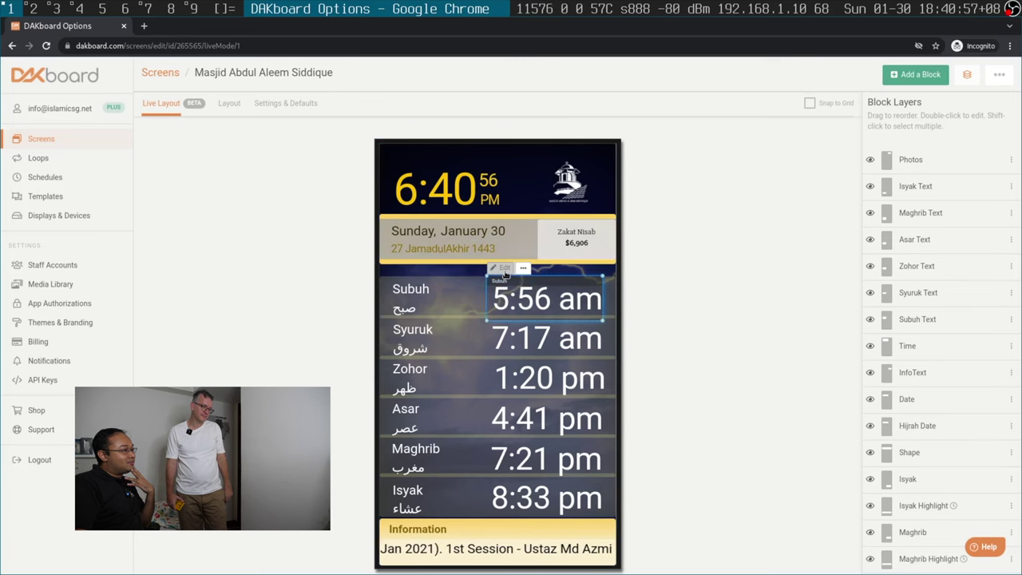
- Review the Subuh block's data-source fetch frequency, leaving it at Every 4 hours
left_click(505, 271)
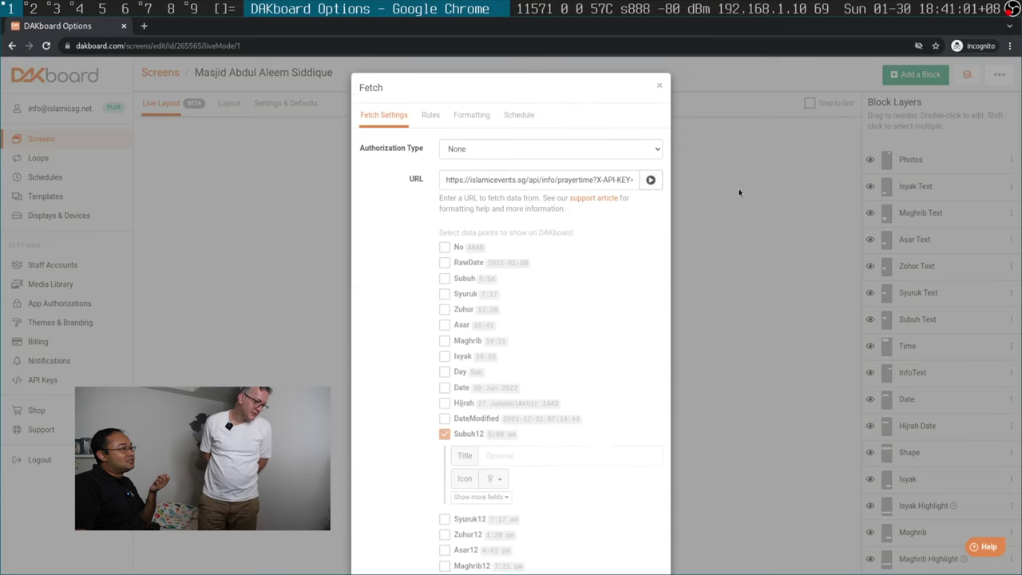
scroll(451, 341, "down", 2)
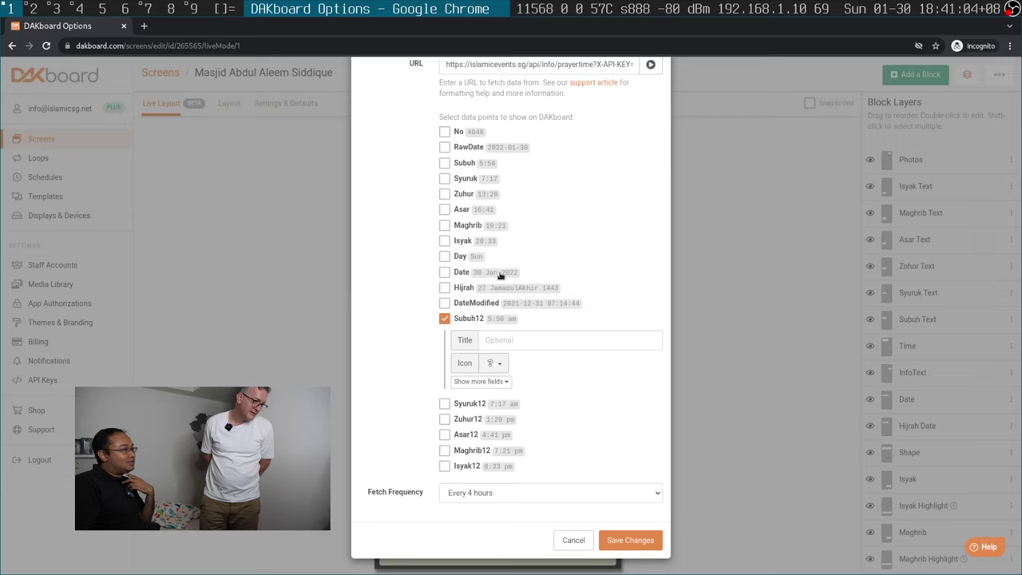
left_click(480, 495)
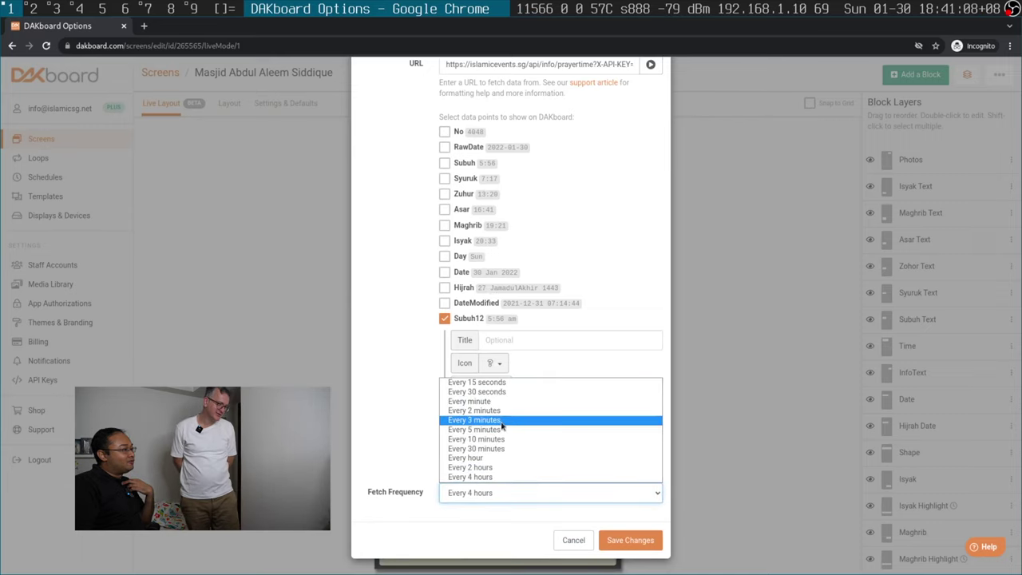
left_click(504, 477)
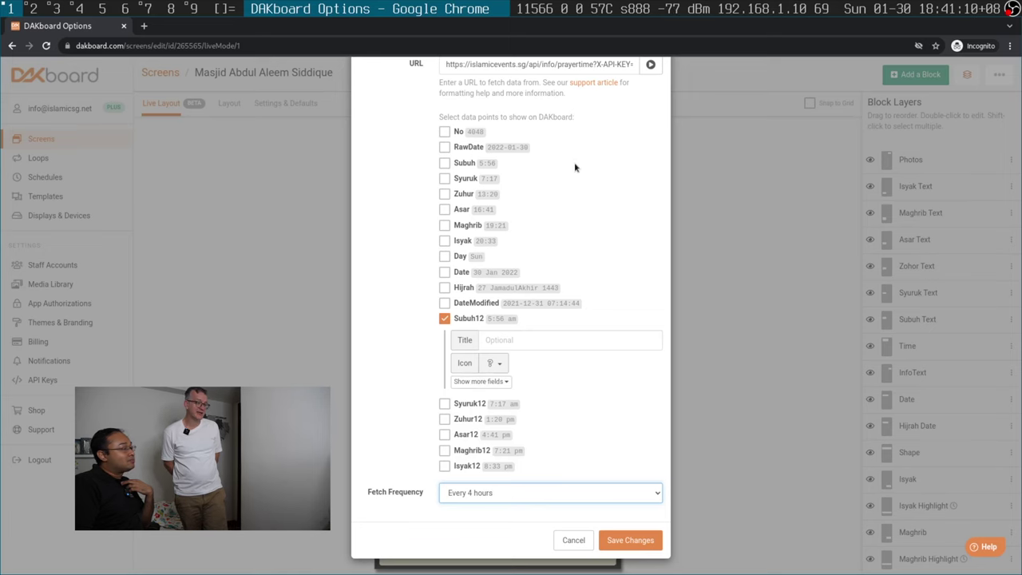
left_click(583, 539)
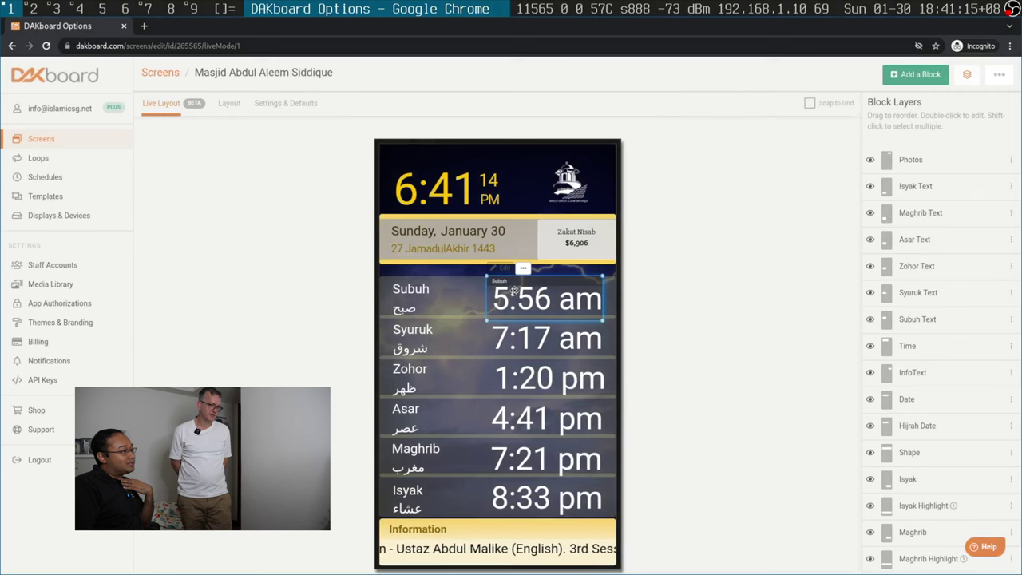
- Inspect the Subuh block's font, size 40 and alignment options, closing without changes
left_click(504, 268)
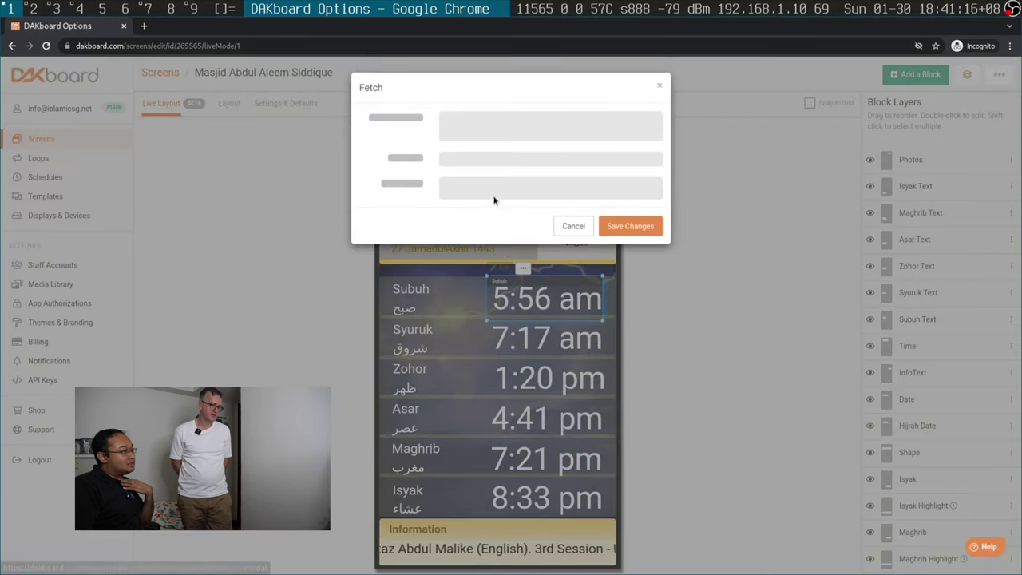
left_click(457, 121)
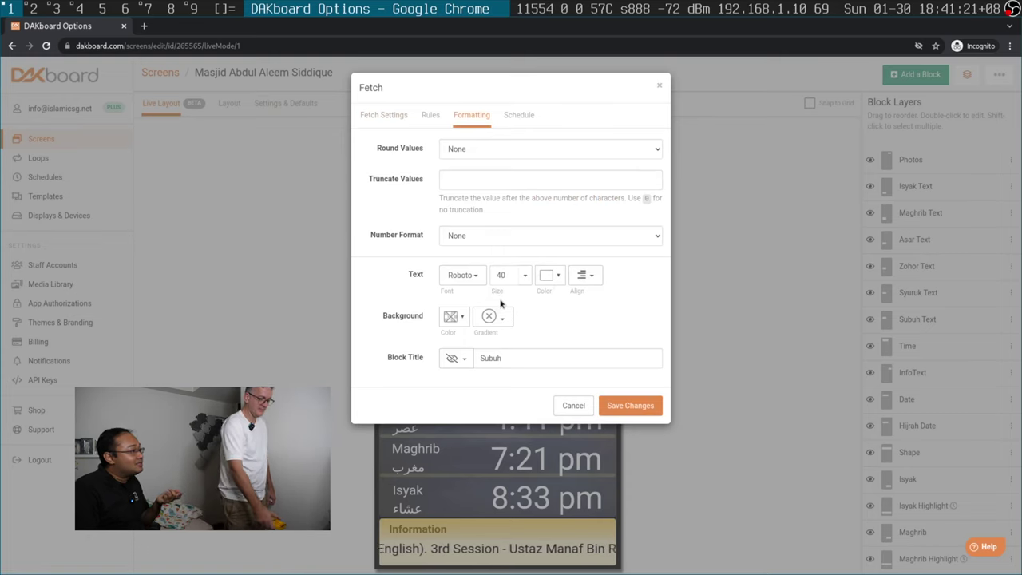
left_click(471, 275)
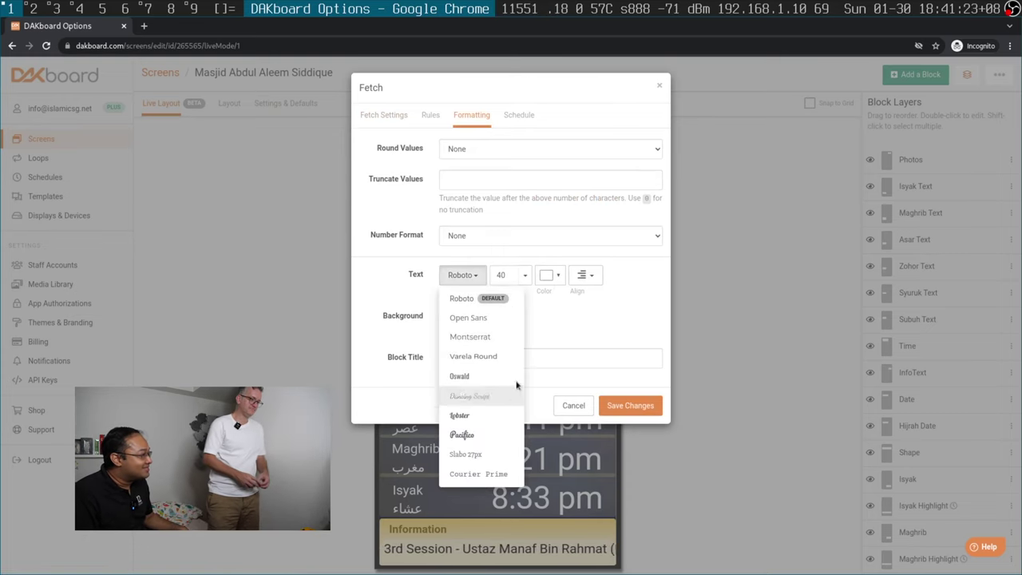
left_click(526, 276)
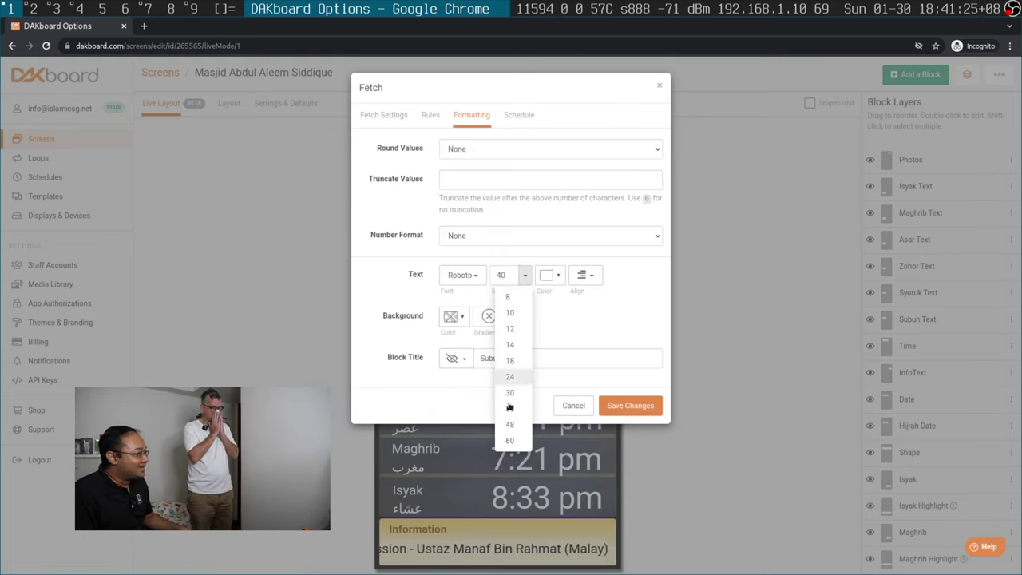
left_click(616, 297)
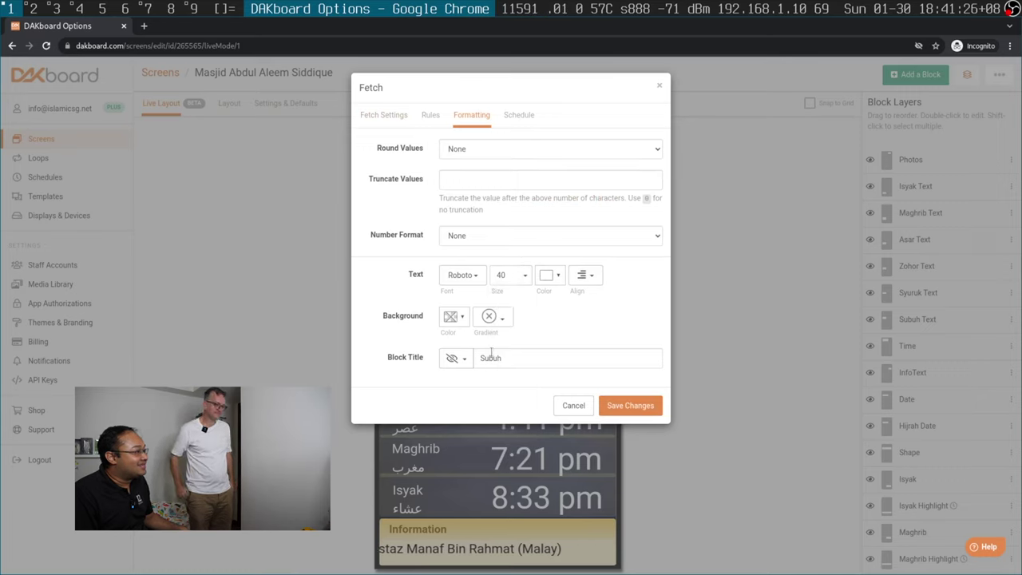
left_click(589, 275)
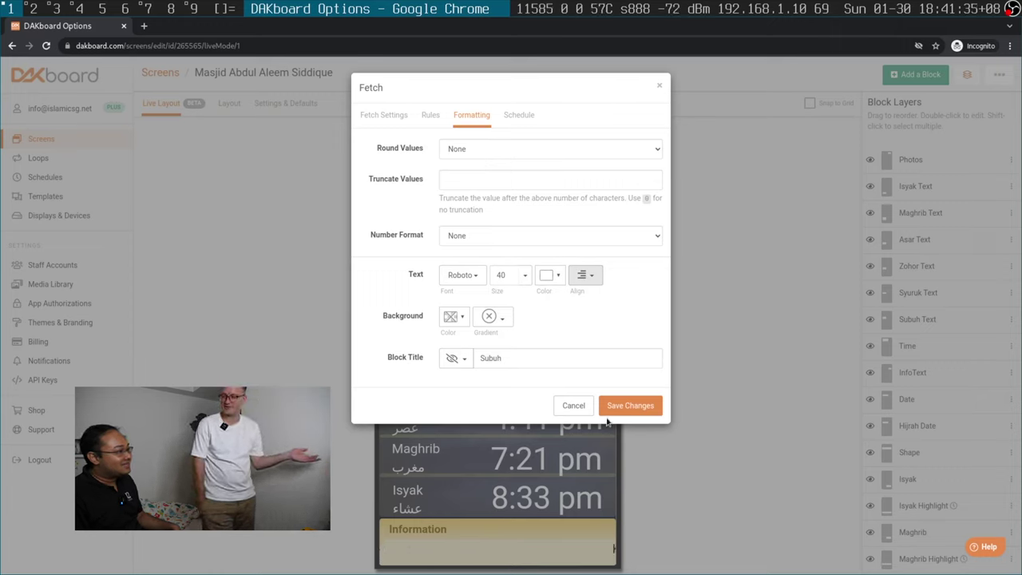
left_click(575, 406)
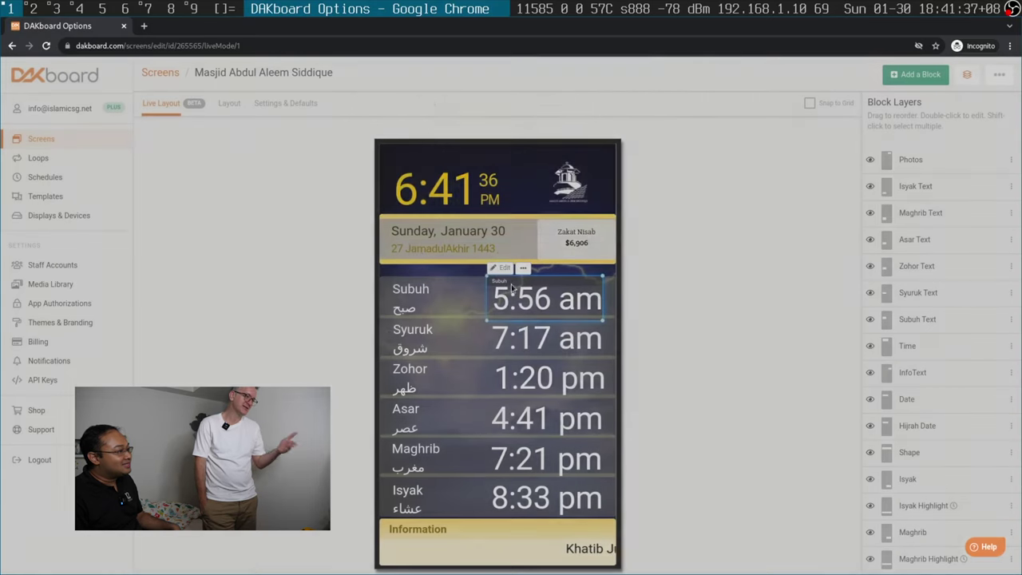
left_click(285, 103)
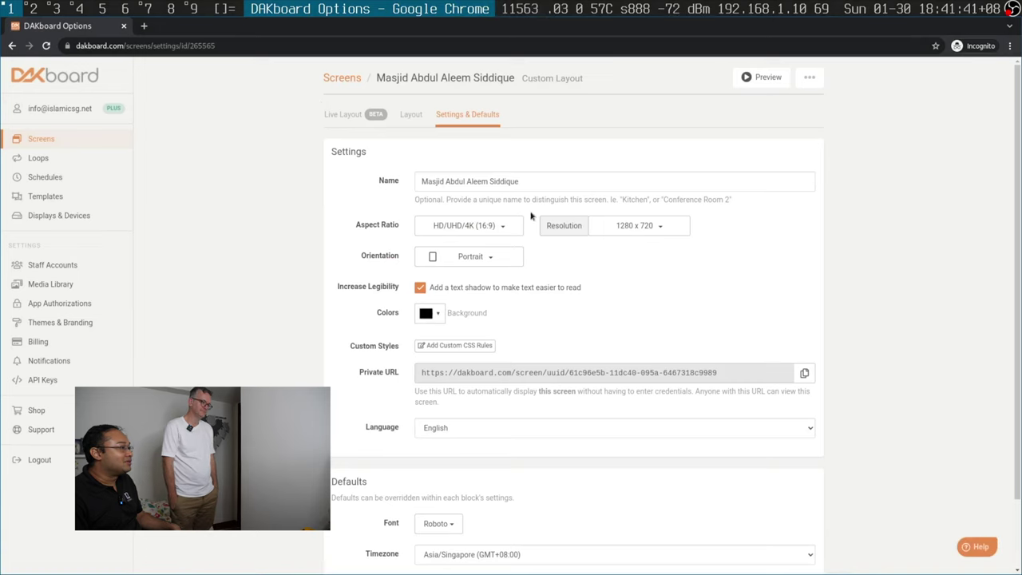
left_click(638, 225)
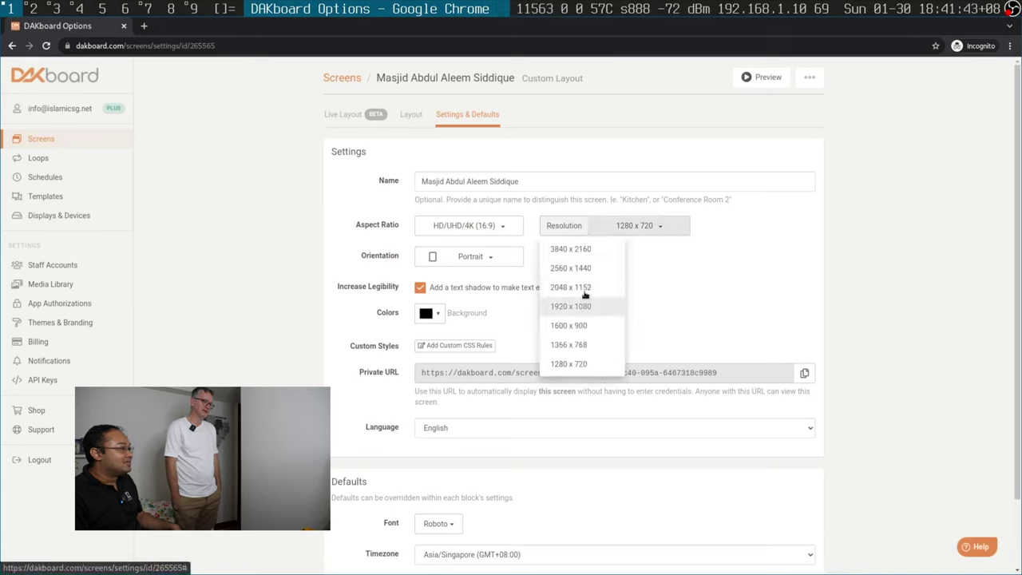
left_click(719, 293)
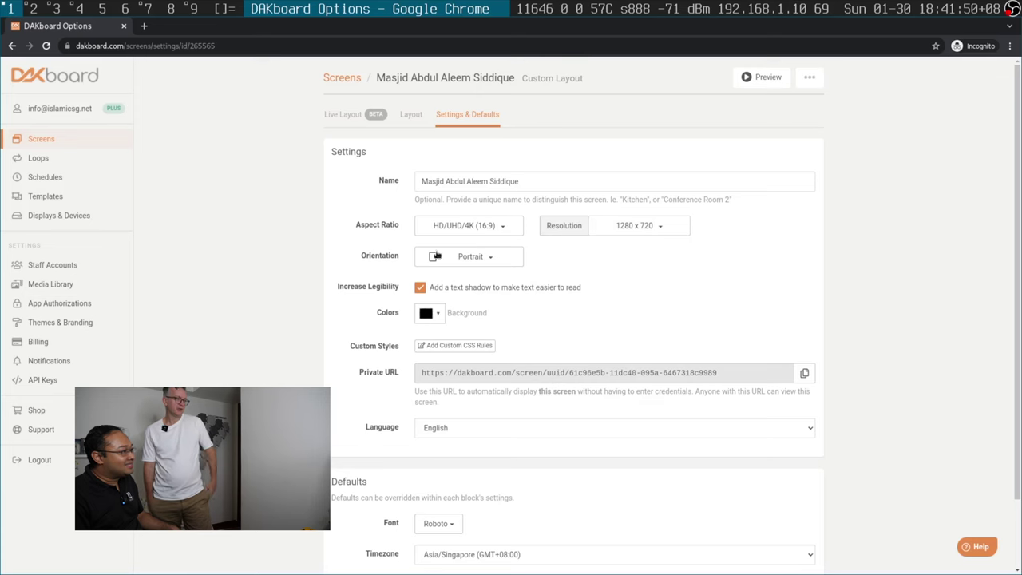
left_click(349, 118)
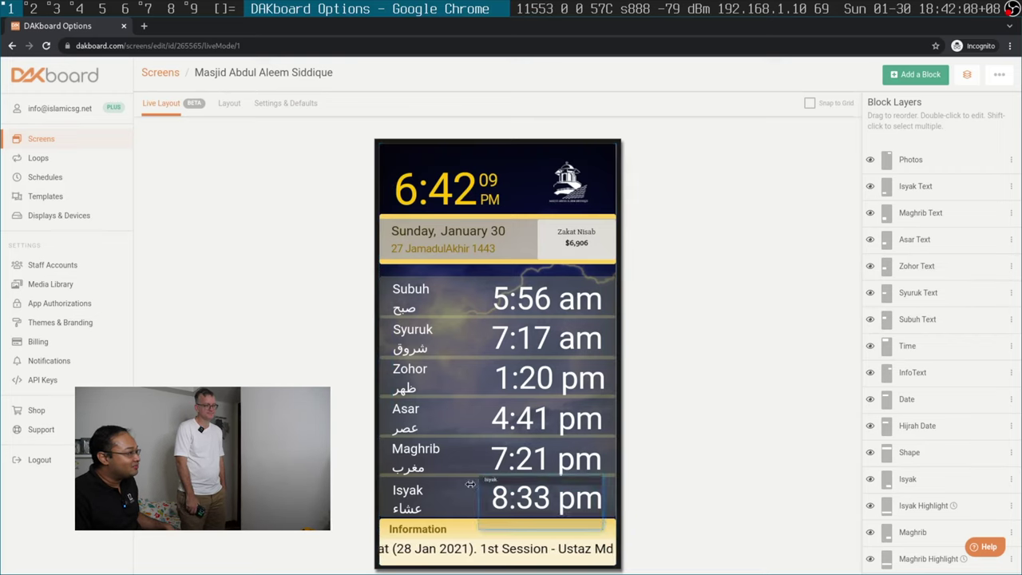
- Compare the Layout and Live Layout views, then view the mosque screen's Settings & Defaults
left_click(232, 104)
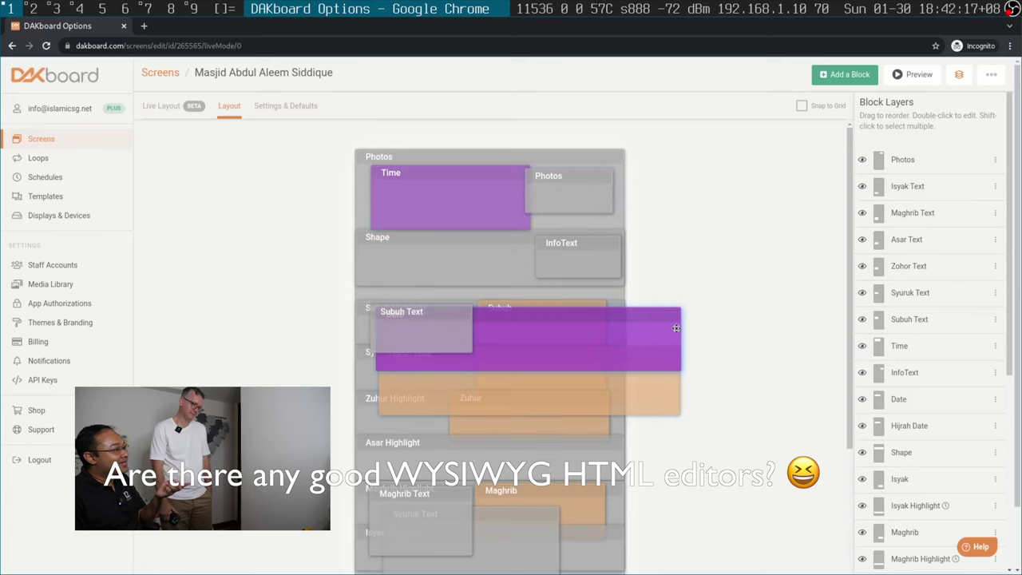
left_click(164, 105)
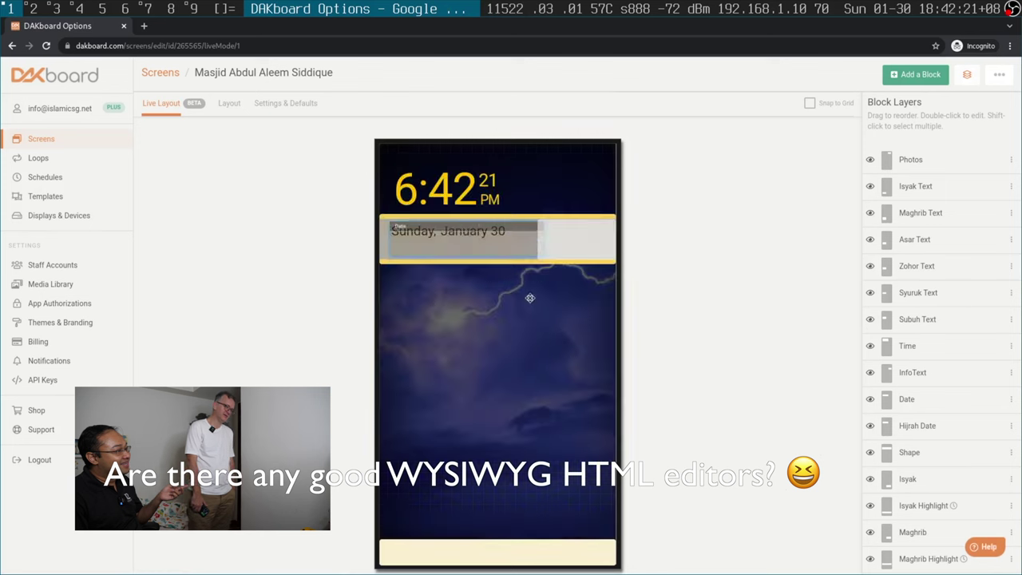
key("alt+Left")
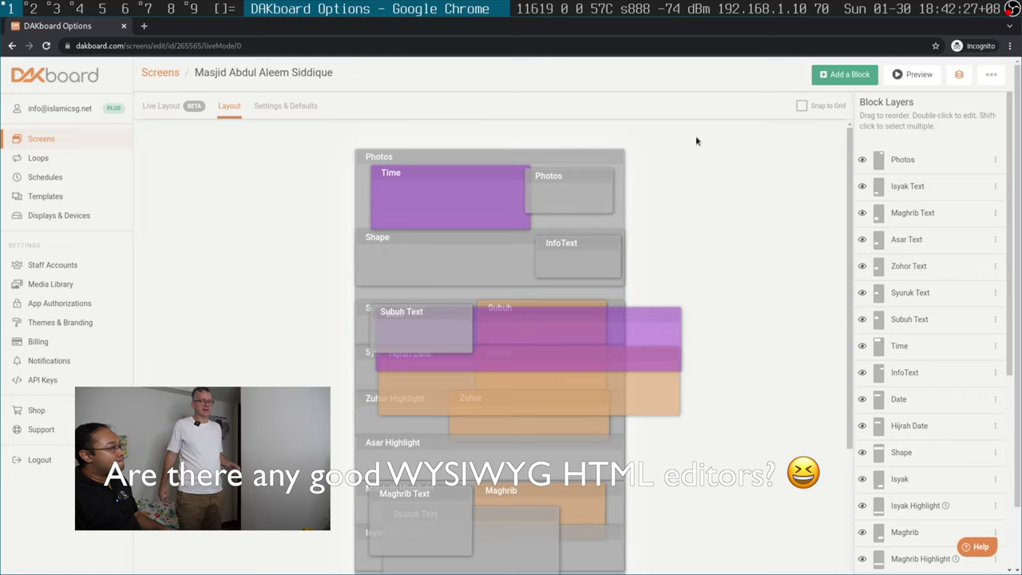
left_click(267, 106)
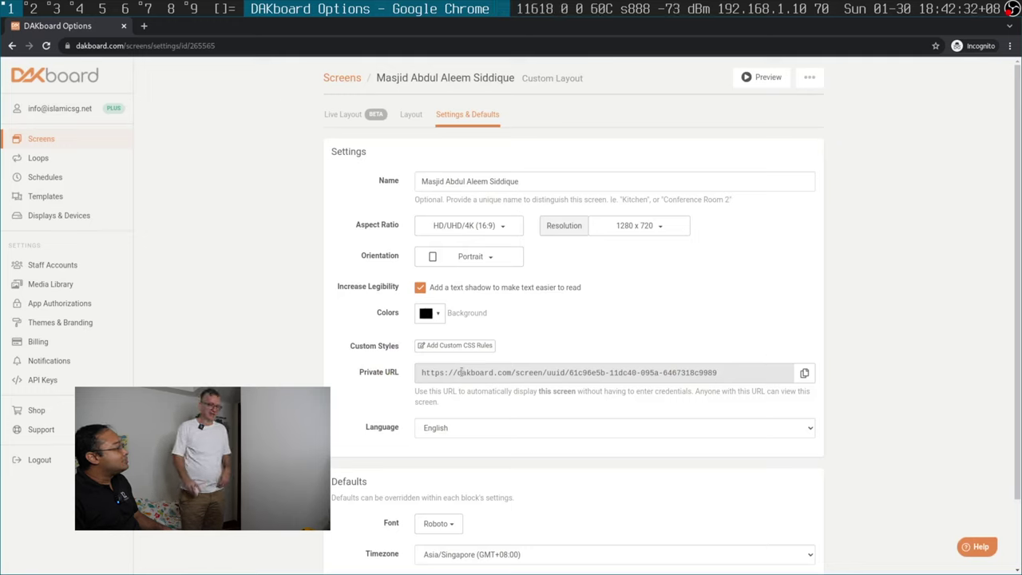
- Select the private URL, then open the mosque device's local page from Displays & Devices
left_click(518, 373)
left_click_drag(718, 372, 467, 372)
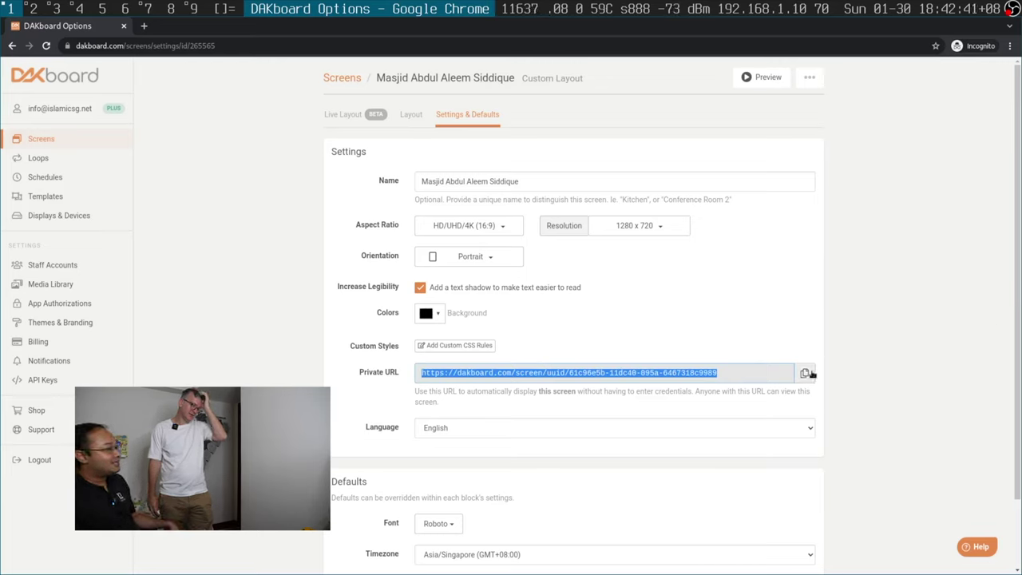
left_click(64, 217)
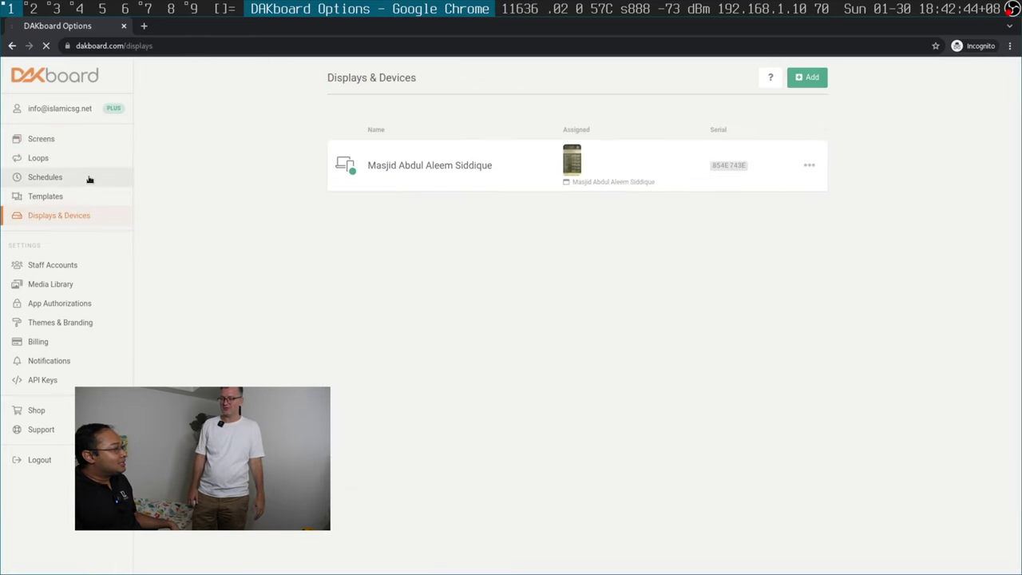
left_click(811, 166)
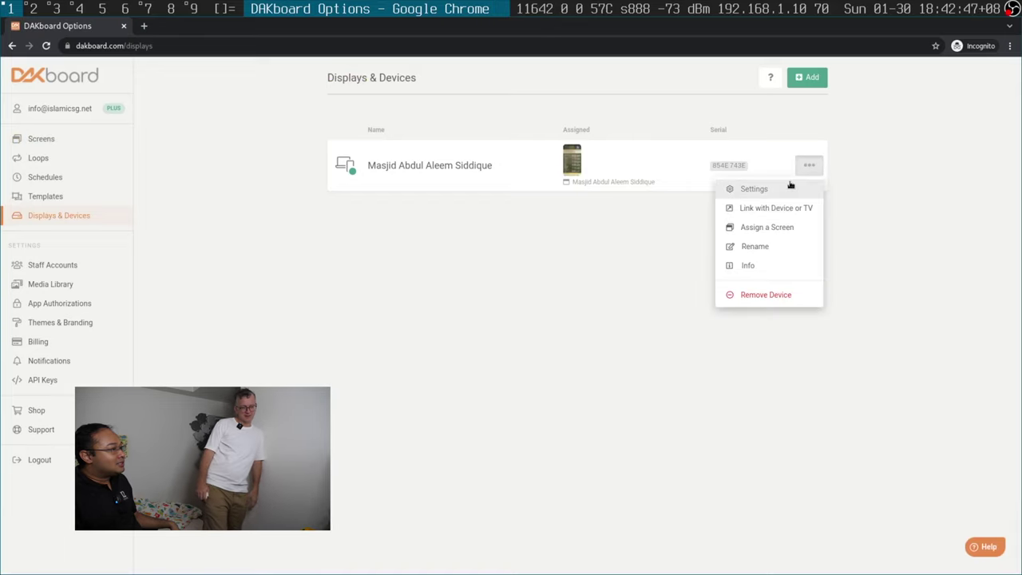
left_click(789, 187)
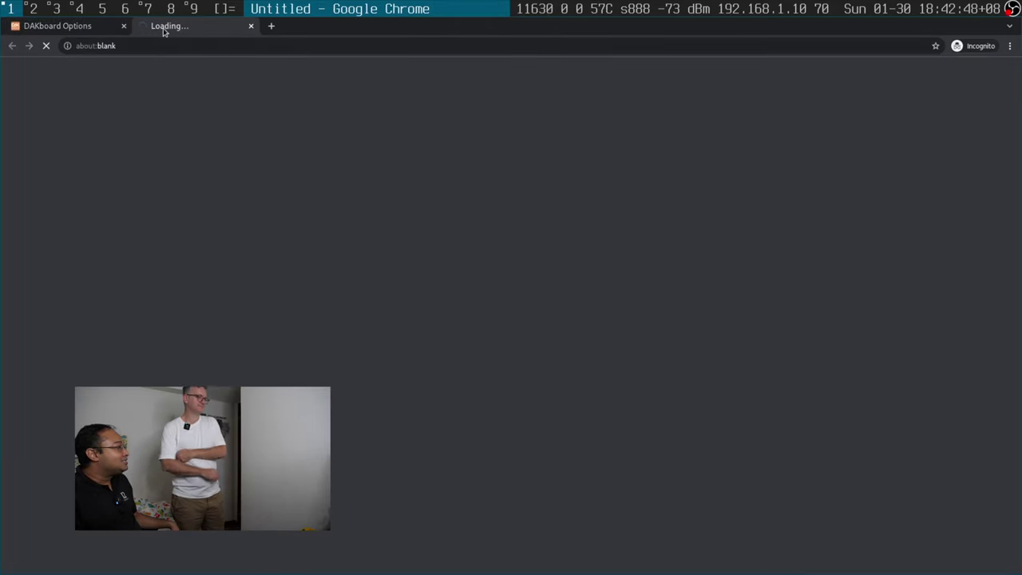
left_click(77, 29)
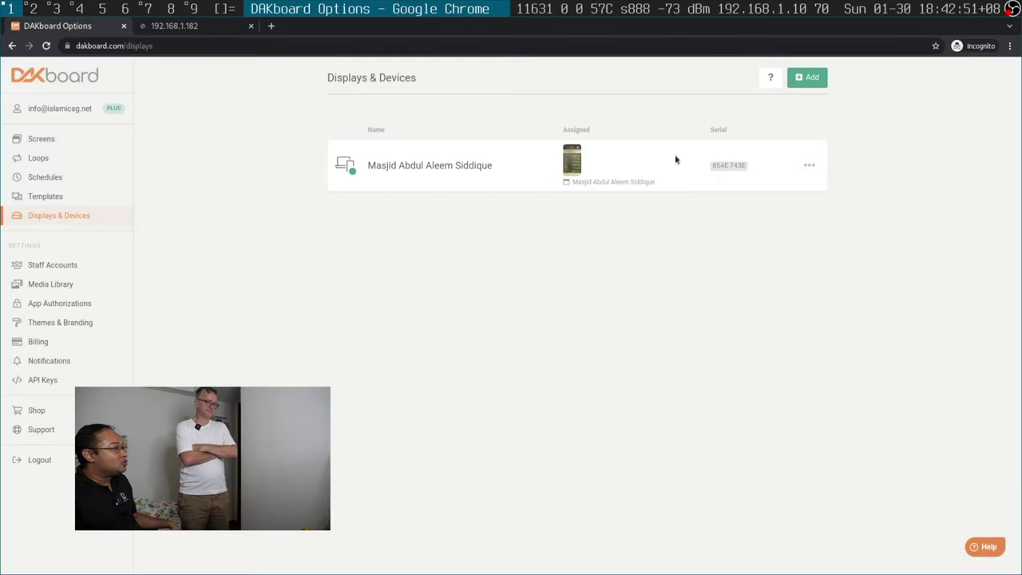
- Check the unreachable 192.168.1.182 device page, then return to the DAKboard tab
left_click(166, 27)
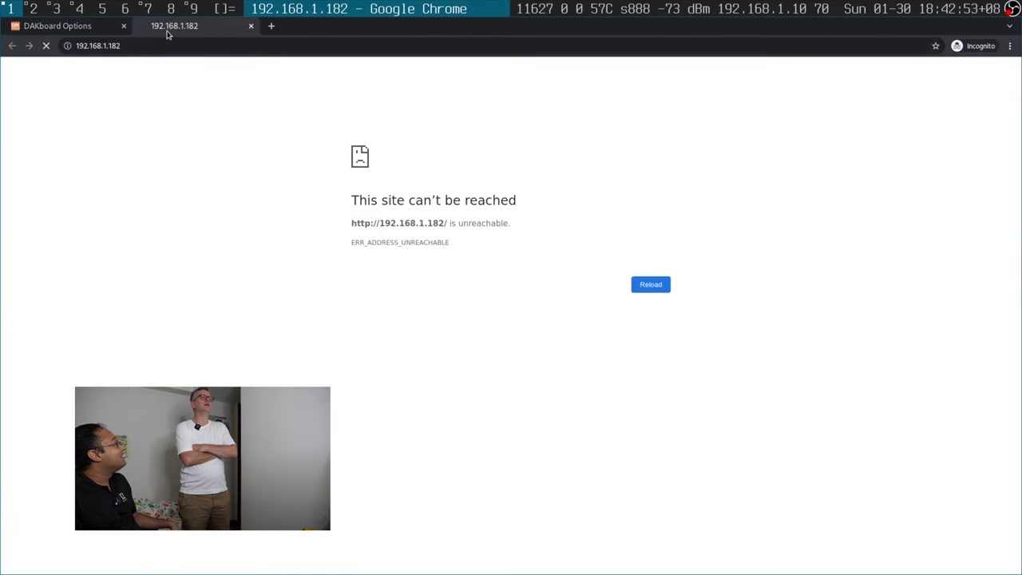
left_click(64, 27)
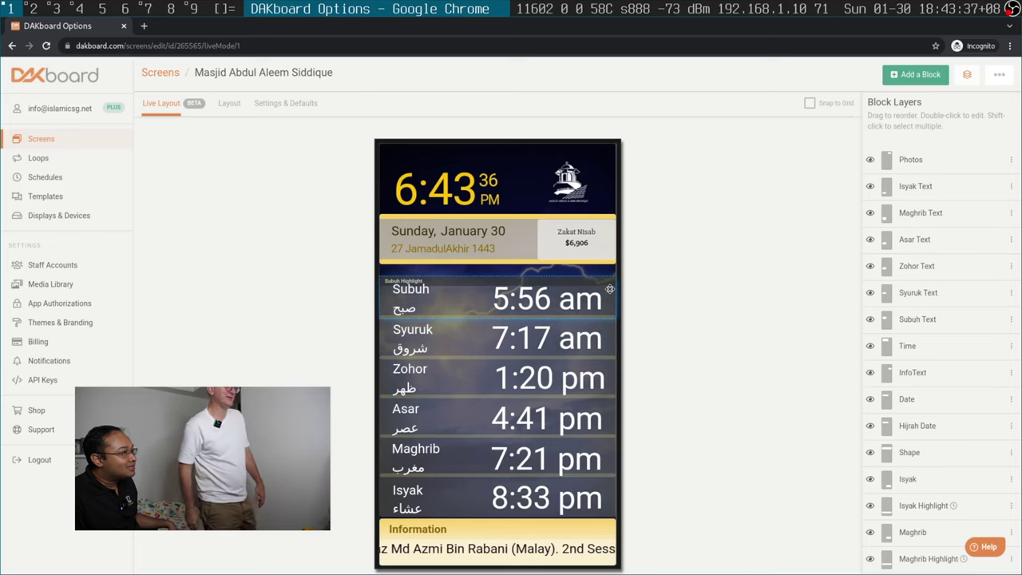
left_click(999, 73)
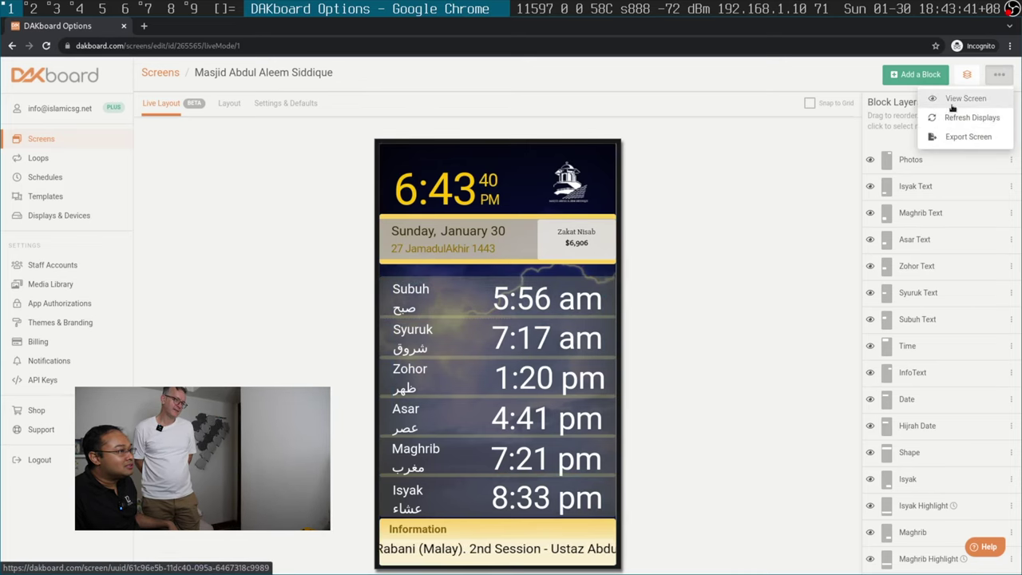
left_click(952, 106)
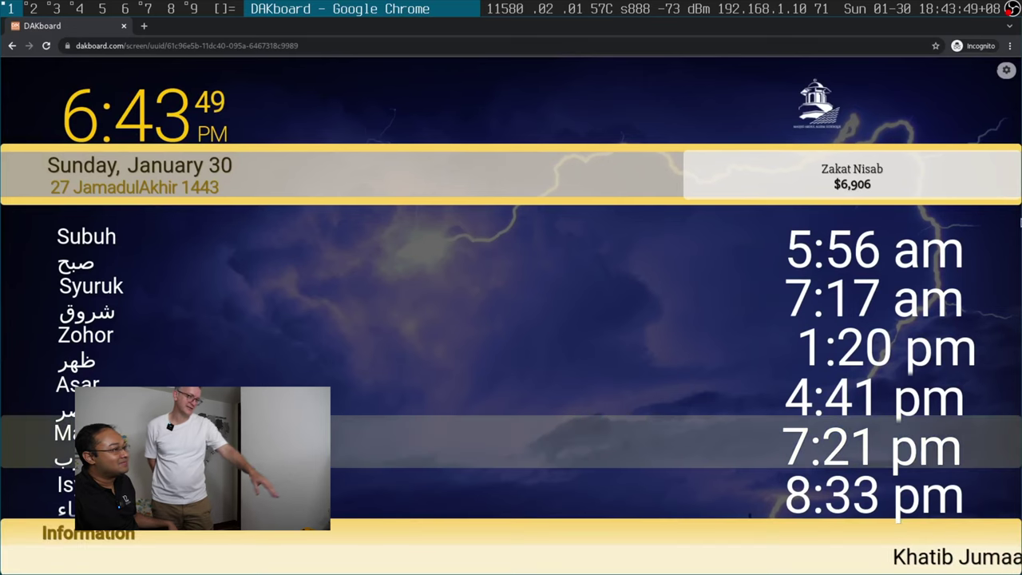
left_click(12, 45)
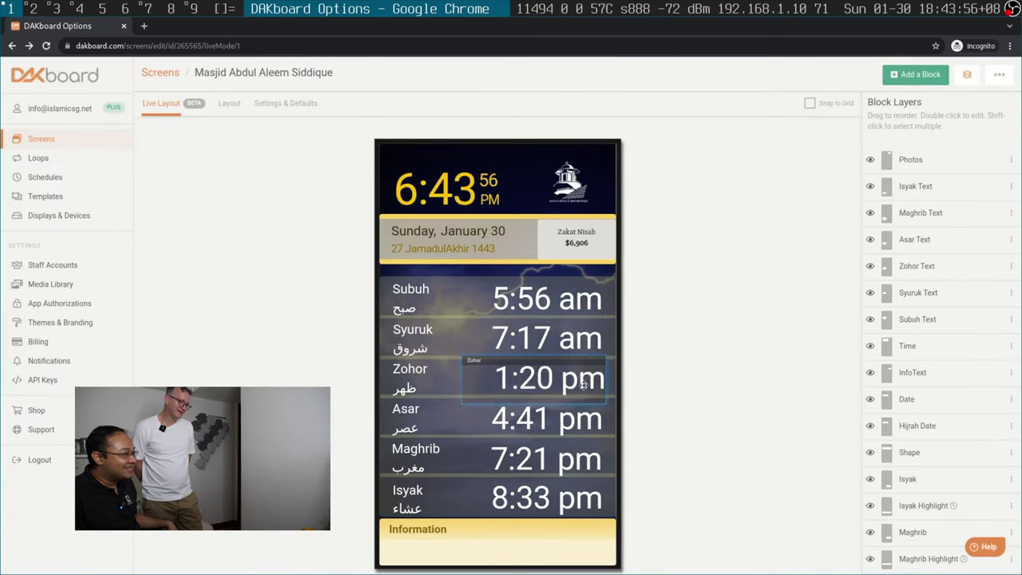
- Select the Zohor block, then leave the editor for the Screens list
left_click(604, 385)
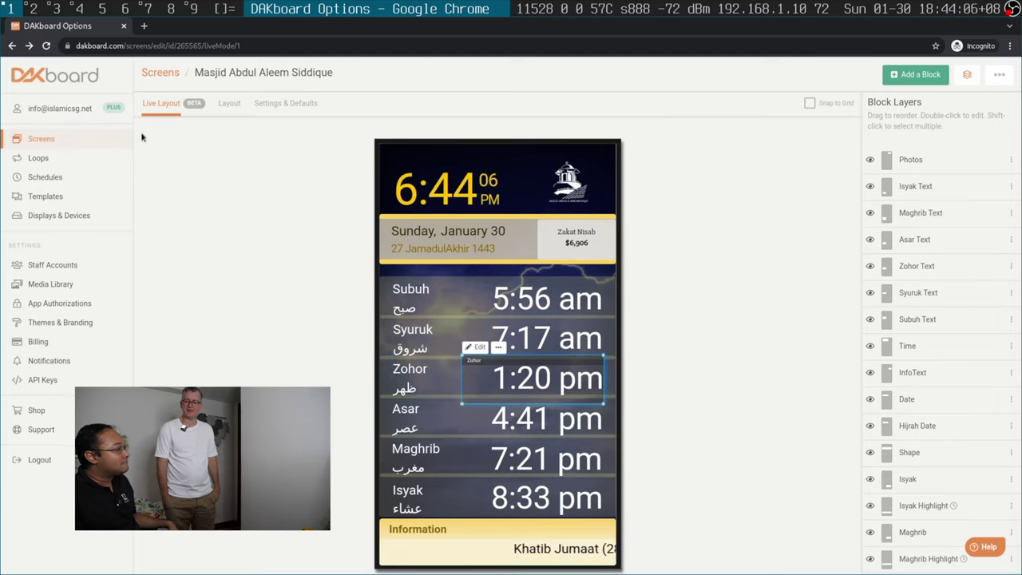
left_click(61, 145)
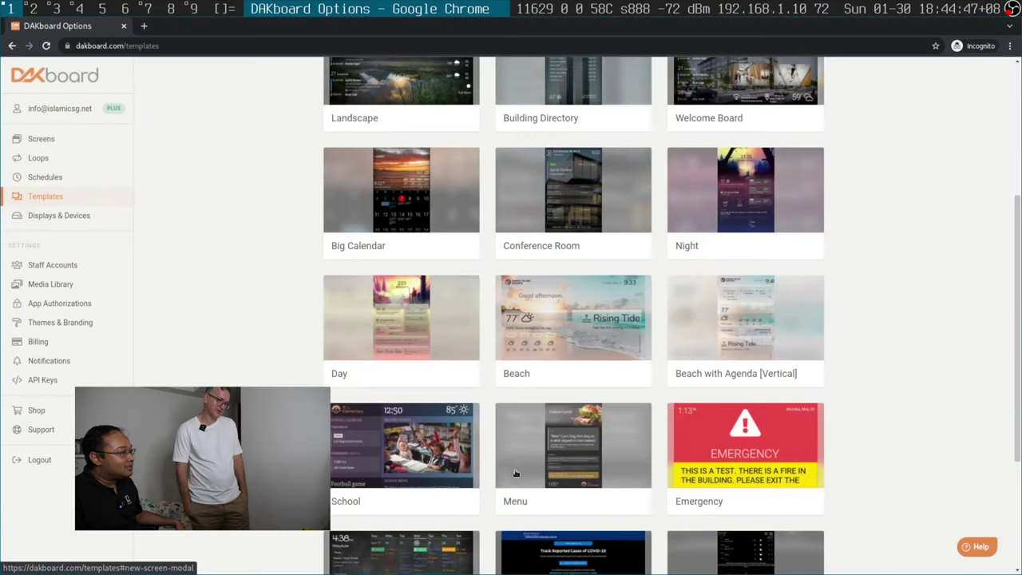
- Browse the templates, then inspect the Mosque loop's addable screens and close without saving
scroll(374, 304, "down", 2)
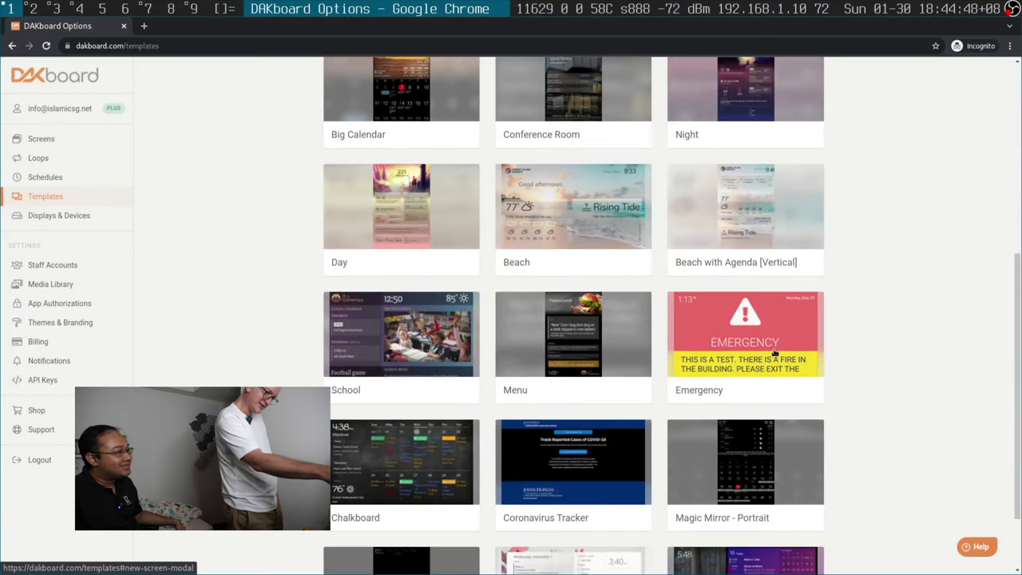
scroll(381, 352, "down", 1)
scroll(381, 377, "up", 1)
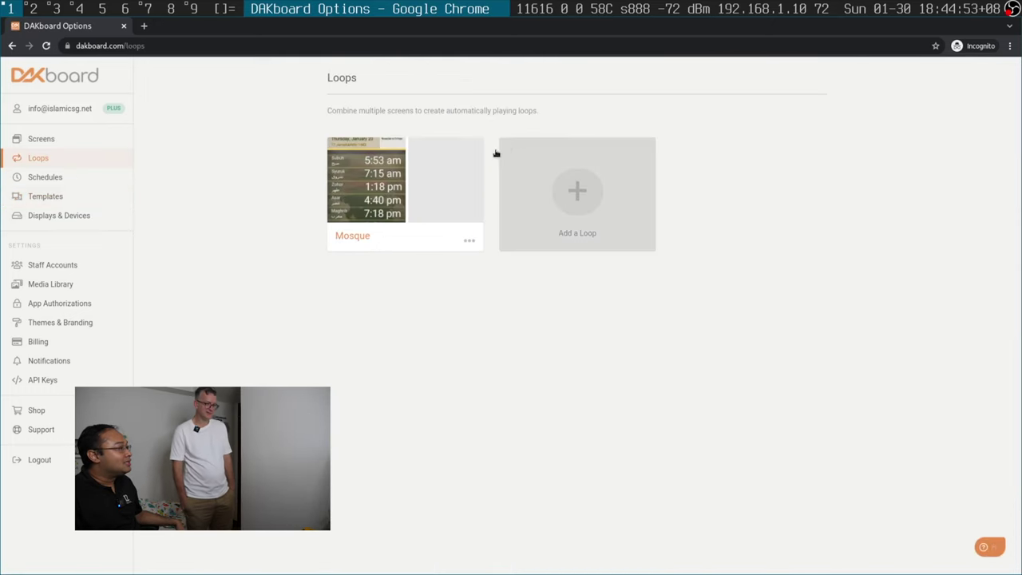
left_click(431, 192)
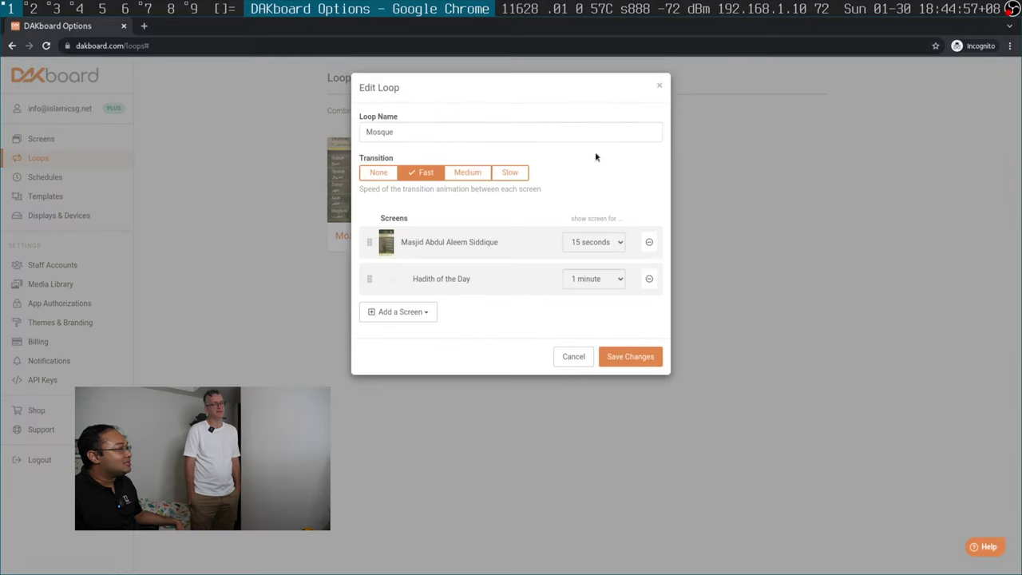
left_click(403, 315)
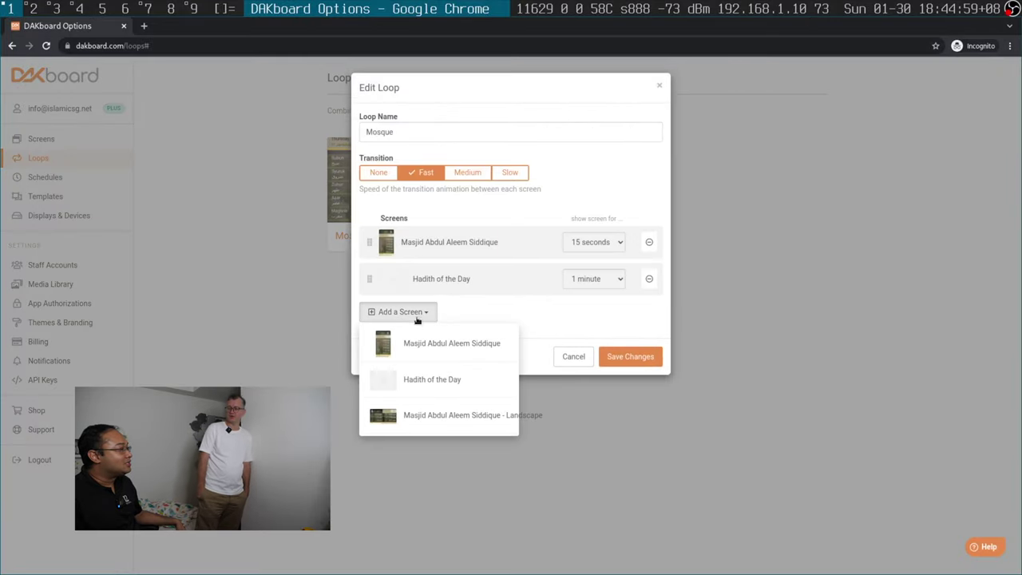
left_click(641, 317)
left_click(574, 357)
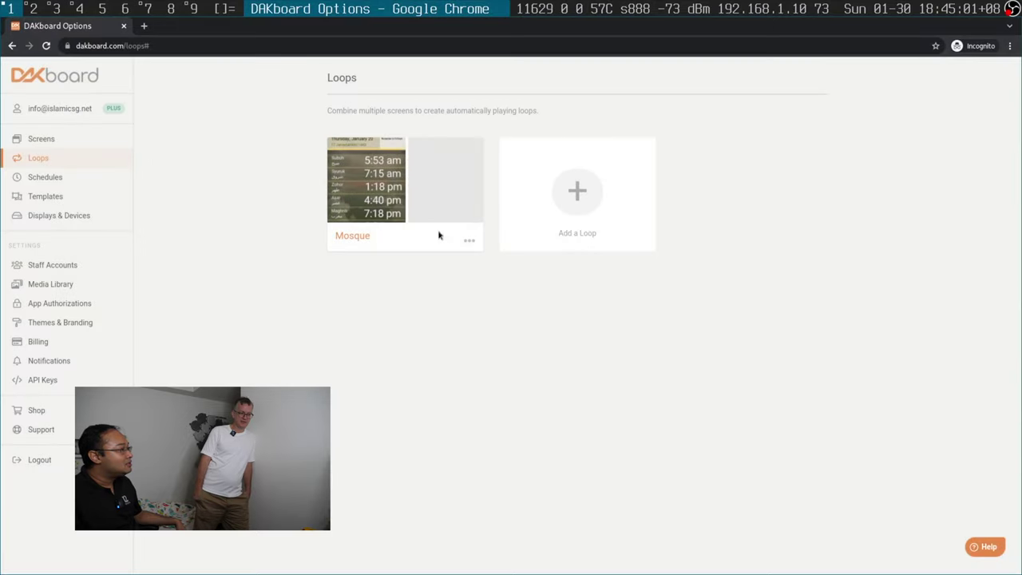
left_click(41, 138)
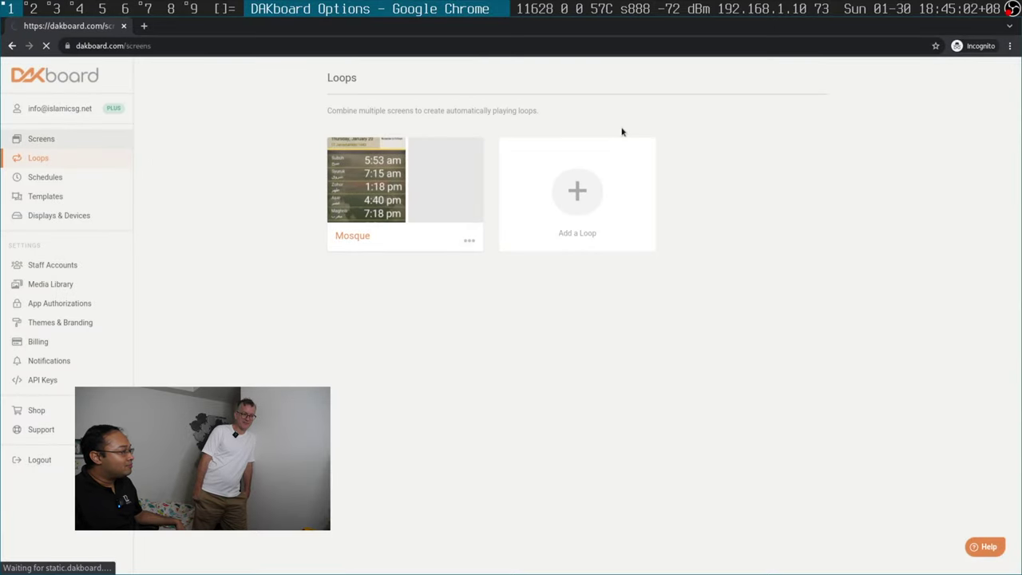